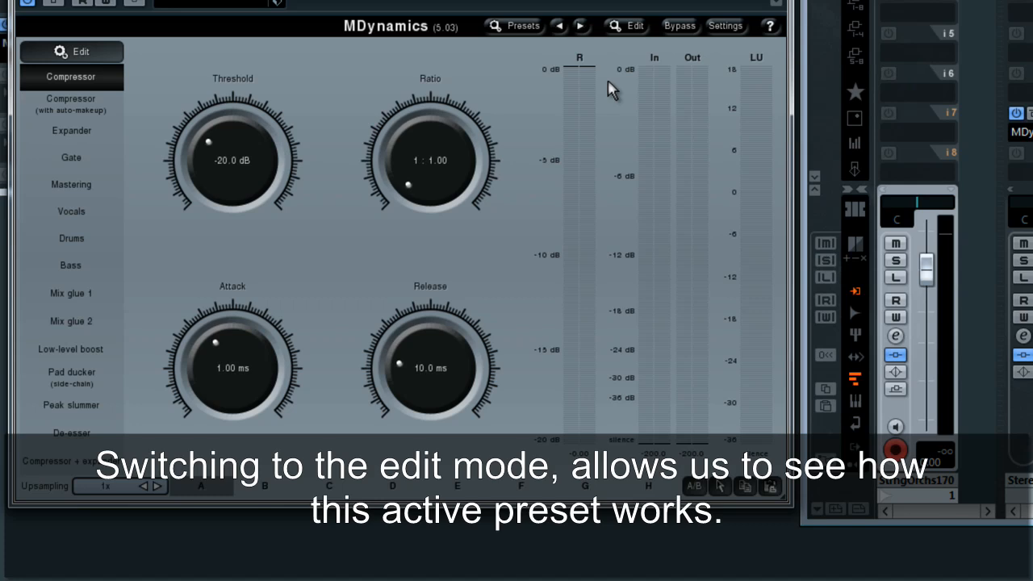
Open the edit screen and vary the Threshold multiparameter there and on the easy screen, ending at -80 dB.
{"action": "left_click", "coordinate": [628, 26]}
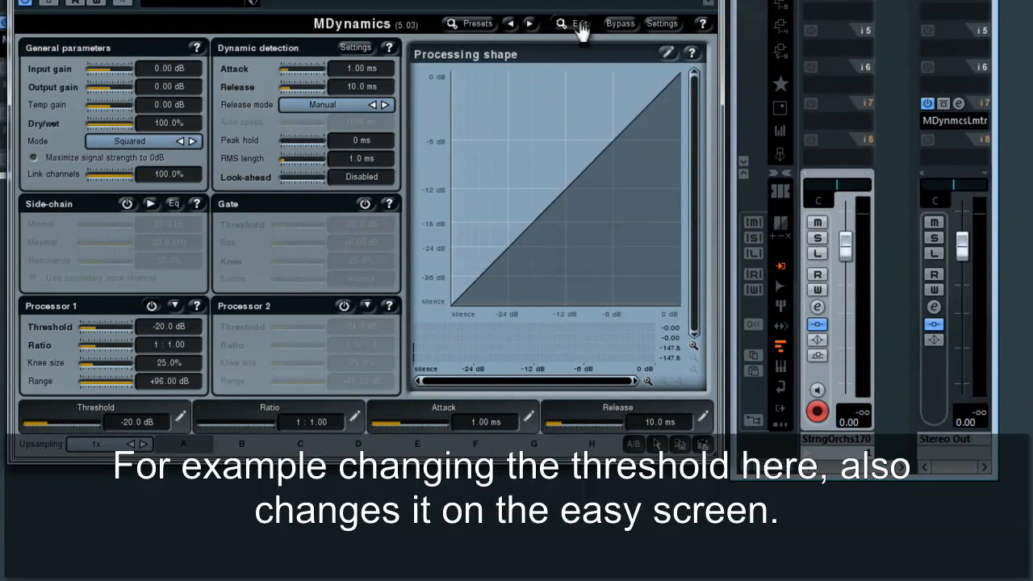
{"action": "left_click_drag", "start_coordinate": [56, 424], "coordinate": [117, 427]}
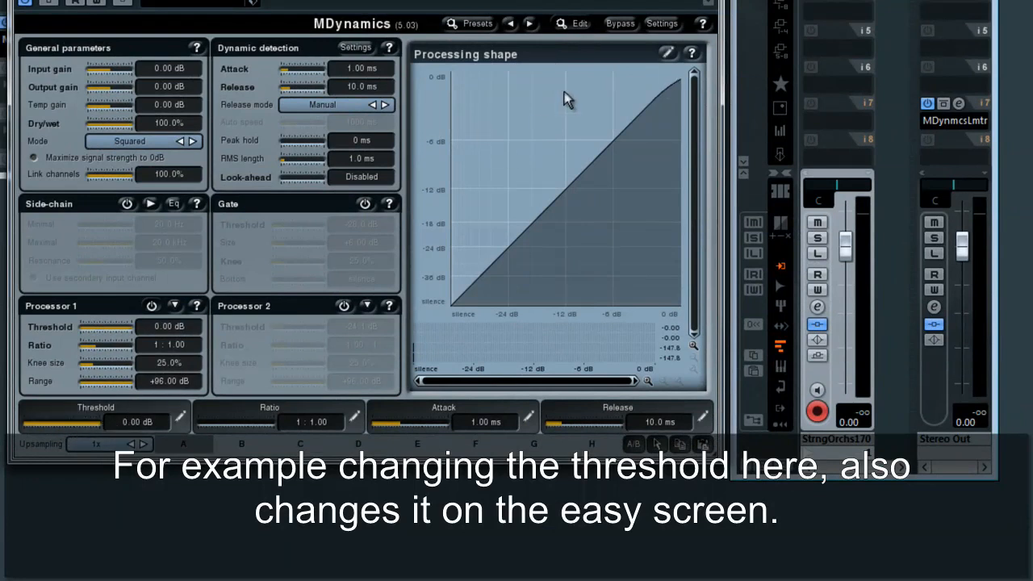
{"action": "left_click", "coordinate": [579, 22]}
{"action": "left_click_drag", "start_coordinate": [229, 147], "coordinate": [220, 123]}
{"action": "left_click", "coordinate": [580, 23]}
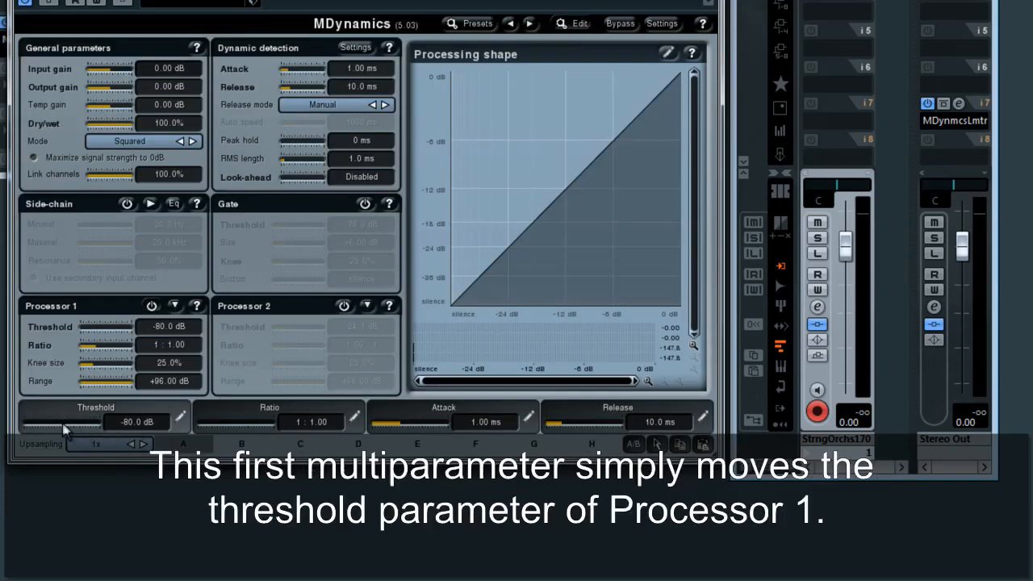
{"action": "left_click_drag", "start_coordinate": [40, 428], "coordinate": [2, 436]}
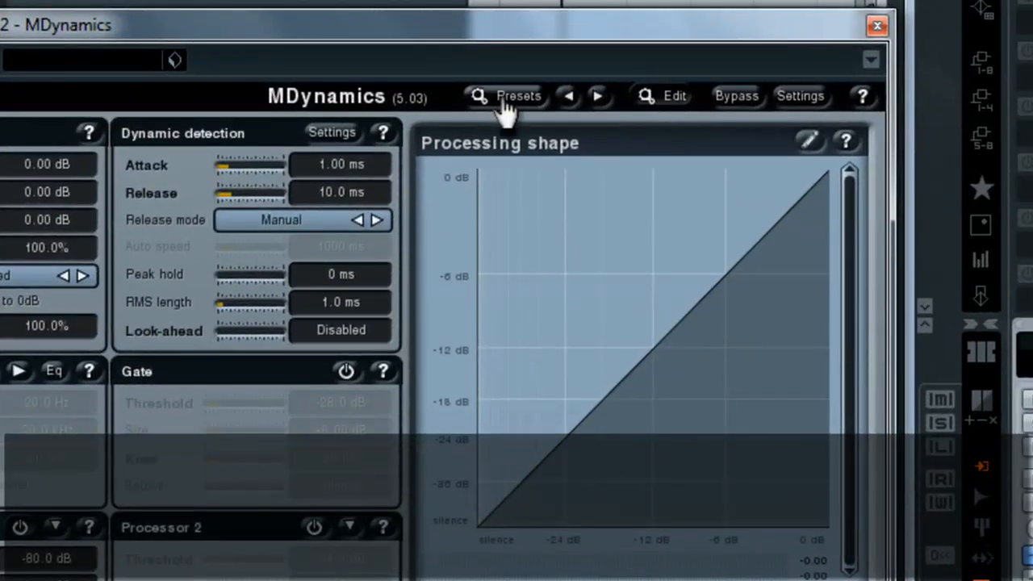
Load the Default preset from the preset list.
{"action": "left_click", "coordinate": [470, 25]}
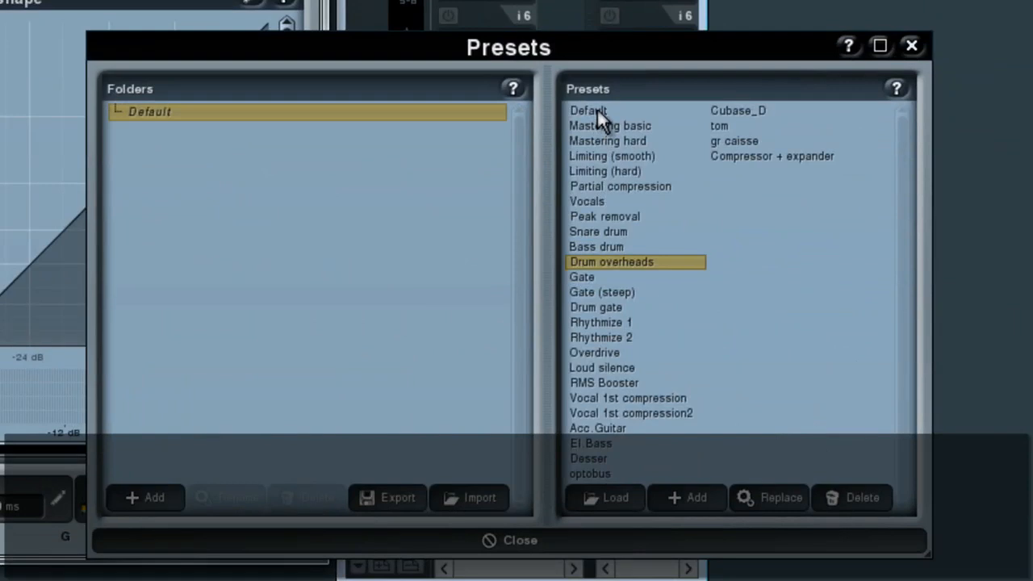
{"action": "left_click", "coordinate": [598, 112]}
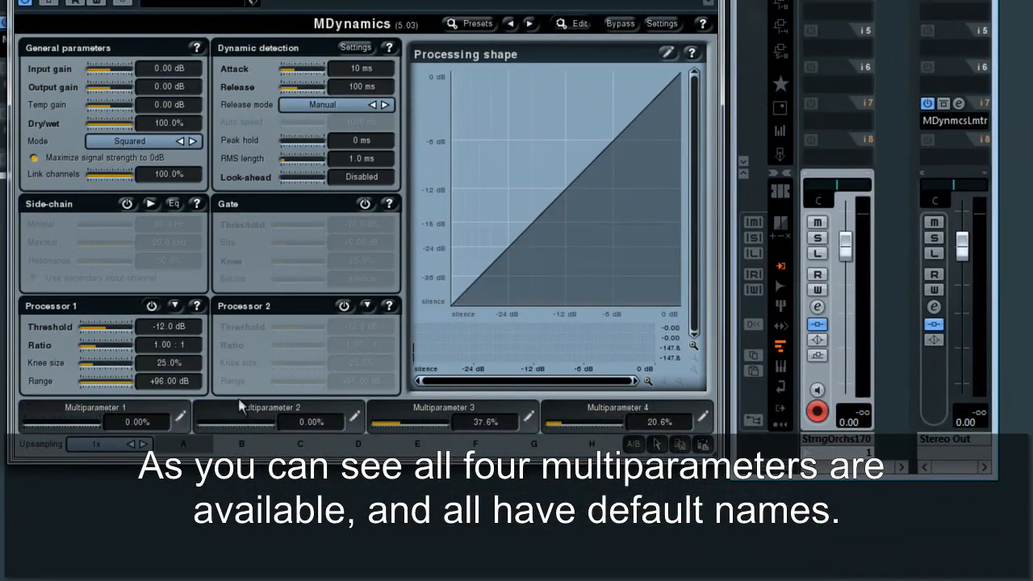
Check the easy screen for available controls and the settings of Multiparameter 1 for an assigned name.
{"action": "left_click", "coordinate": [571, 24]}
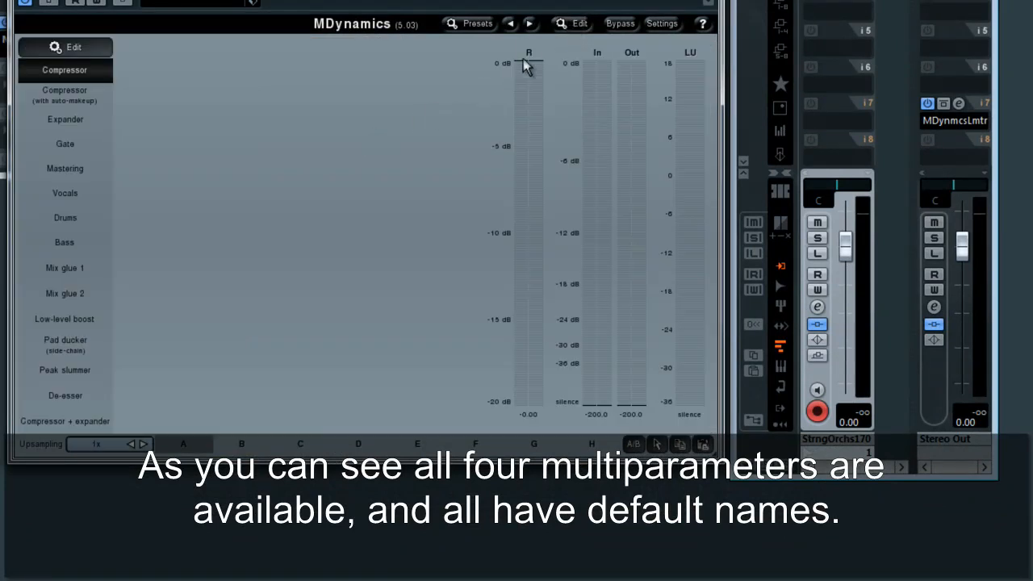
{"action": "left_click", "coordinate": [576, 25]}
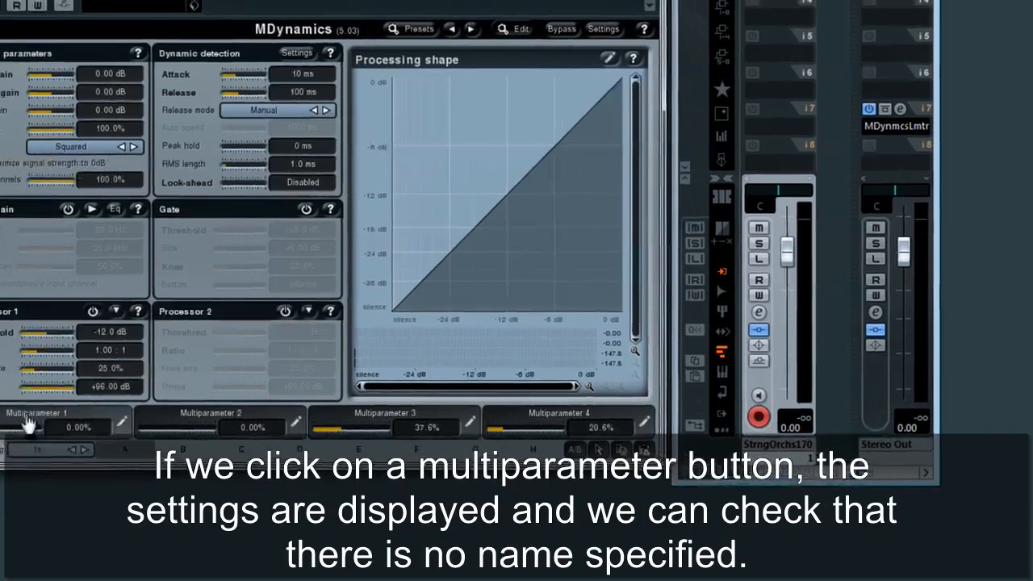
{"action": "left_click", "coordinate": [81, 416]}
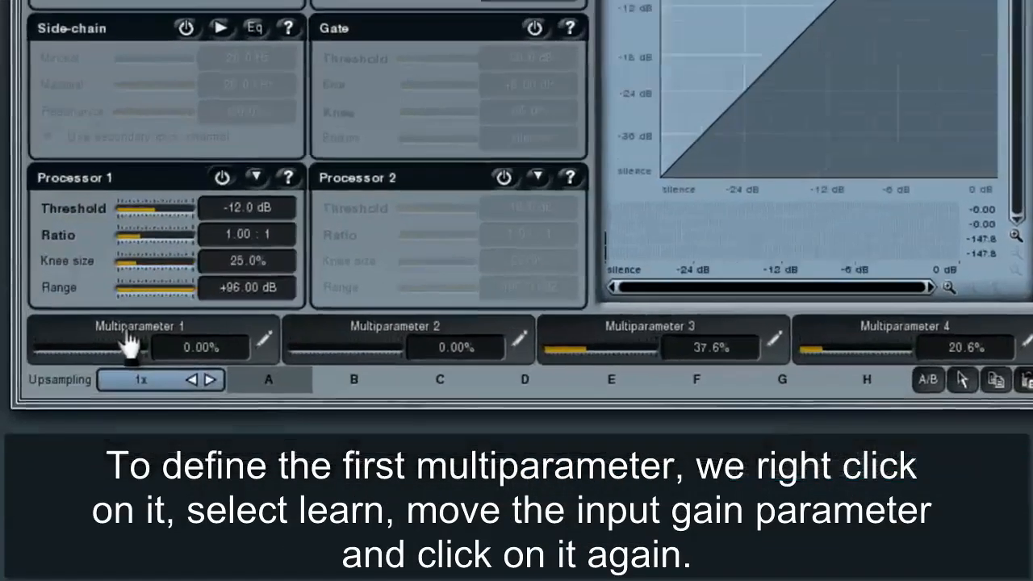
Record the Input gain range from -24 to +24 dB into Multiparameter 1 using Clear & Learn.
{"action": "right_click", "coordinate": [129, 343]}
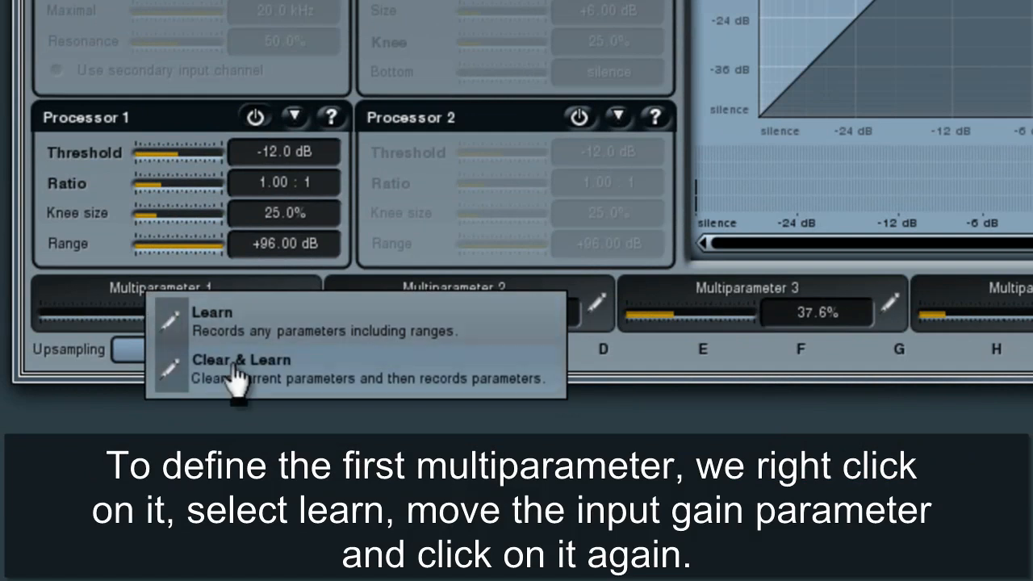
{"action": "left_click", "coordinate": [161, 400]}
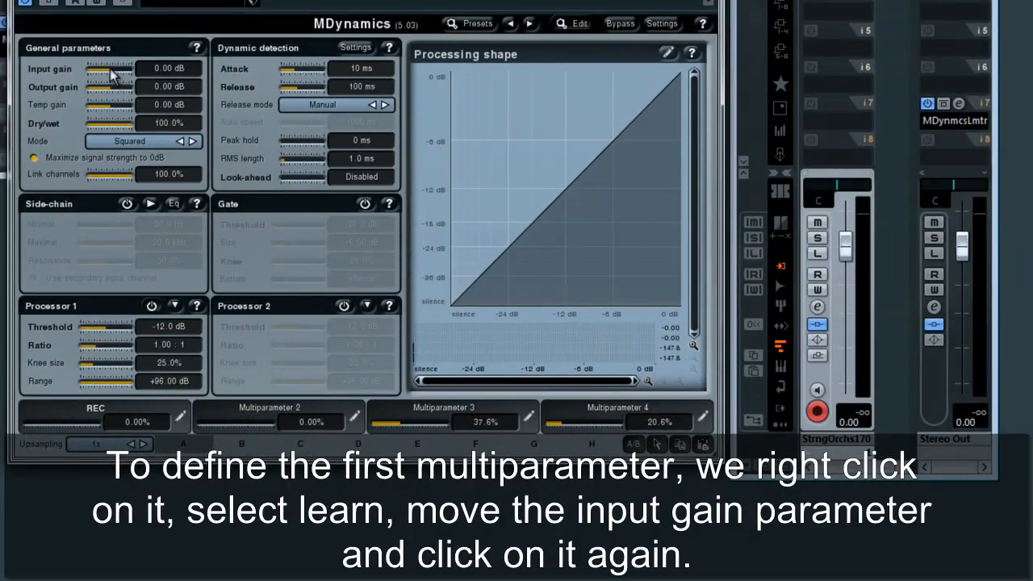
{"action": "left_click_drag", "start_coordinate": [112, 74], "coordinate": [146, 73]}
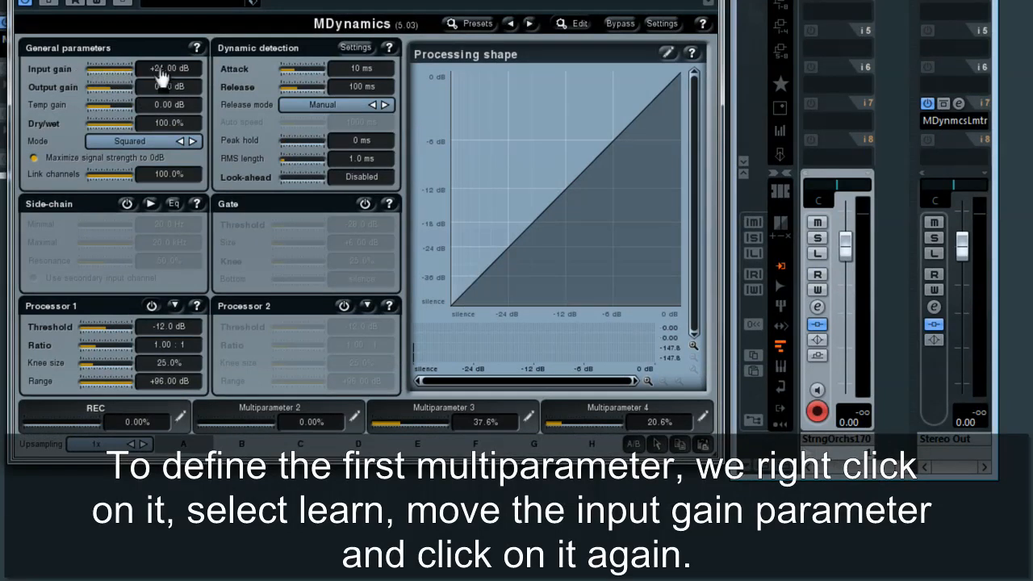
{"action": "left_click", "coordinate": [84, 426]}
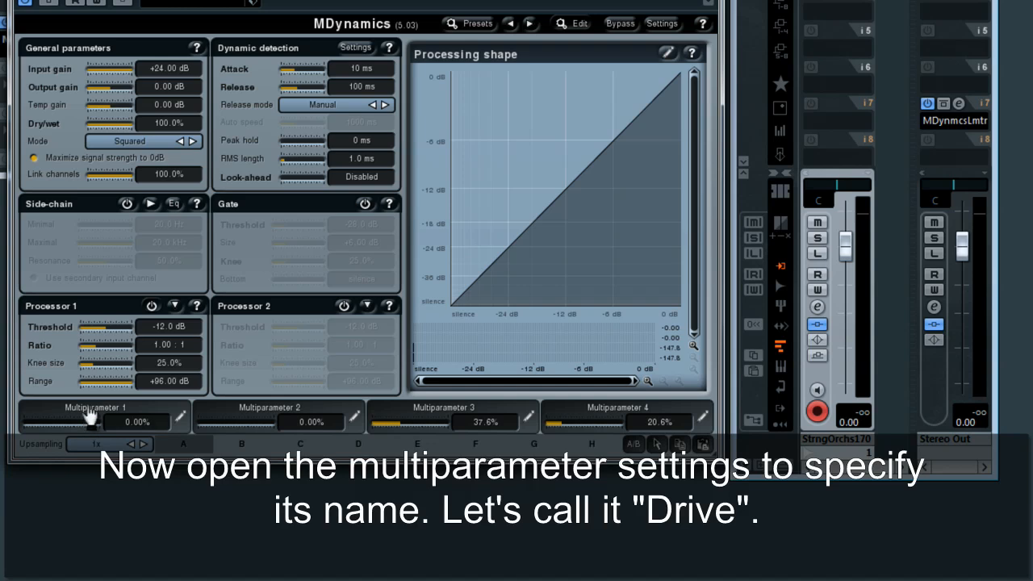
Name Multiparameter 1 "Drive" in its settings and accept the change.
{"action": "left_click", "coordinate": [89, 411]}
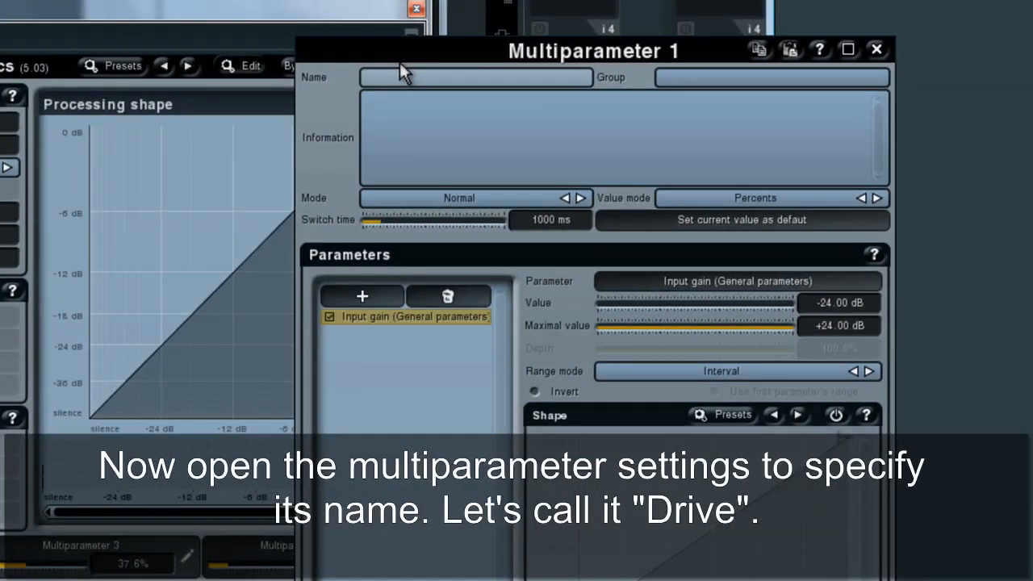
{"action": "left_click", "coordinate": [699, 30]}
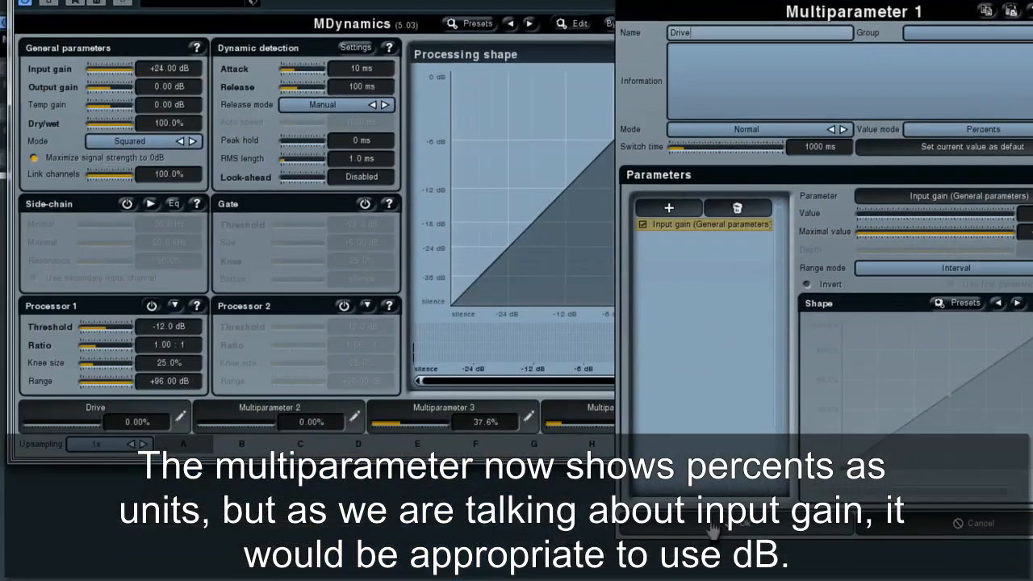
{"action": "left_click", "coordinate": [705, 526]}
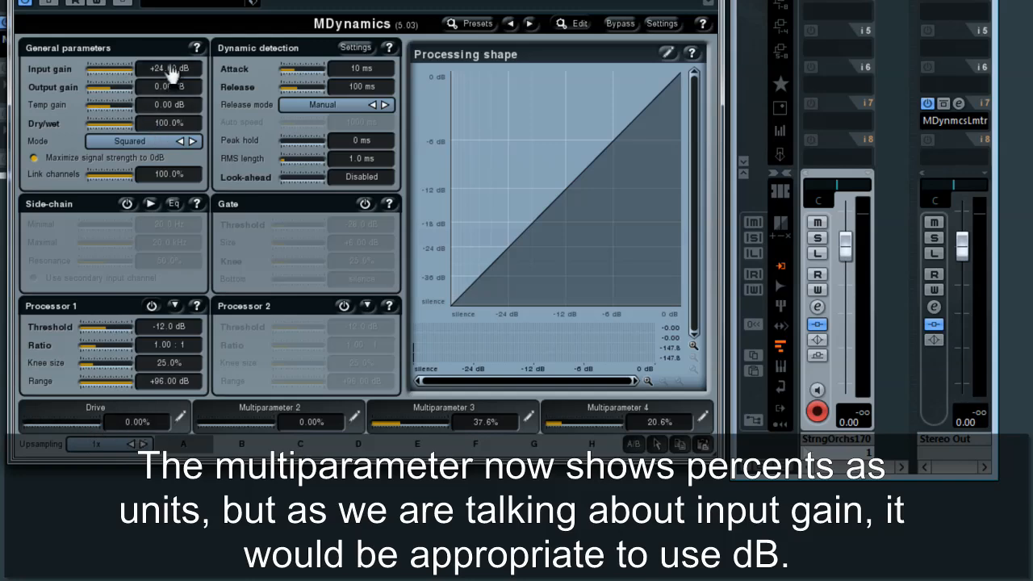
Set the Drive multiparameter's value mode to By first parameter.
{"action": "left_click", "coordinate": [104, 411]}
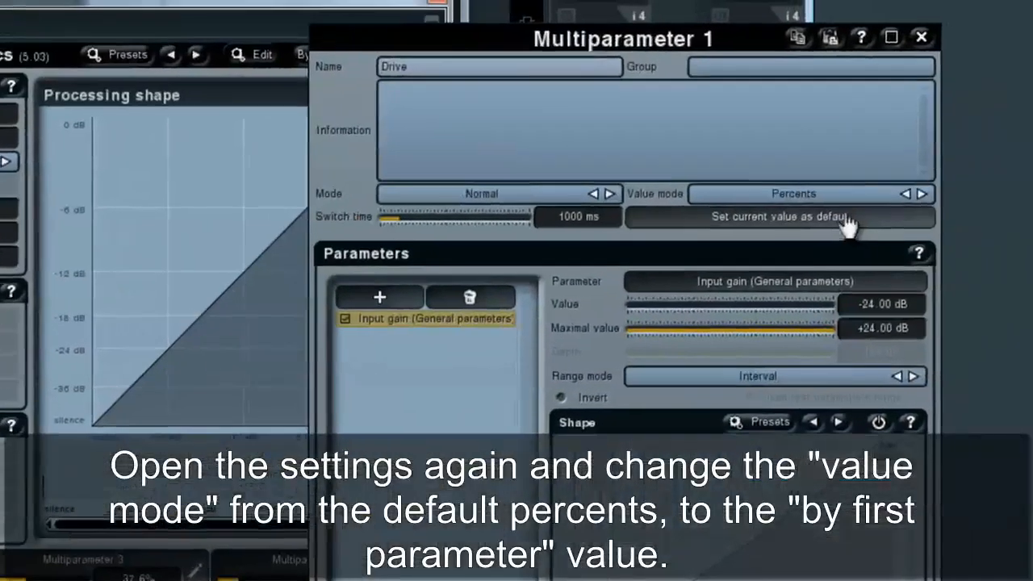
{"action": "left_click", "coordinate": [1002, 131]}
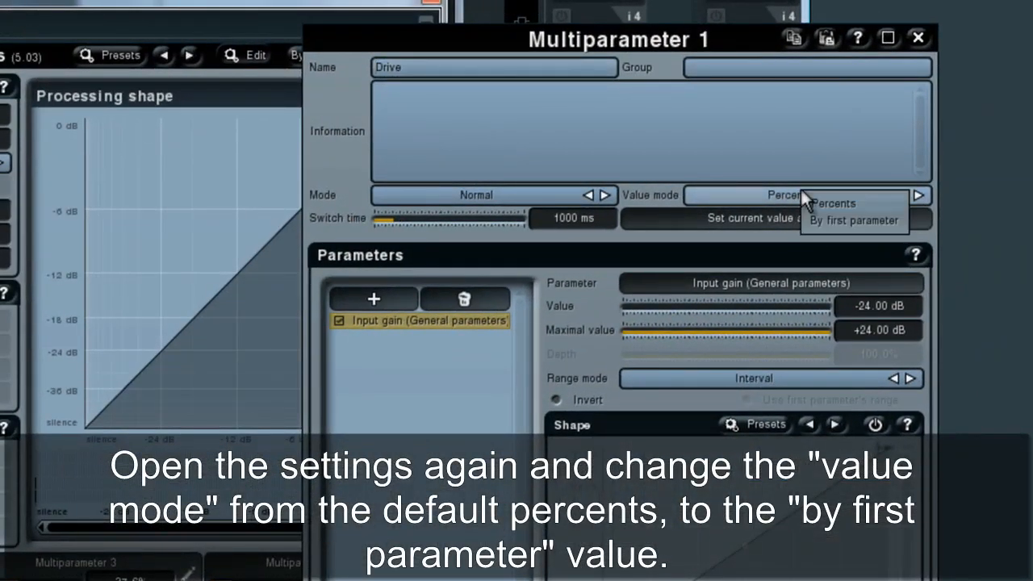
{"action": "left_click", "coordinate": [836, 222]}
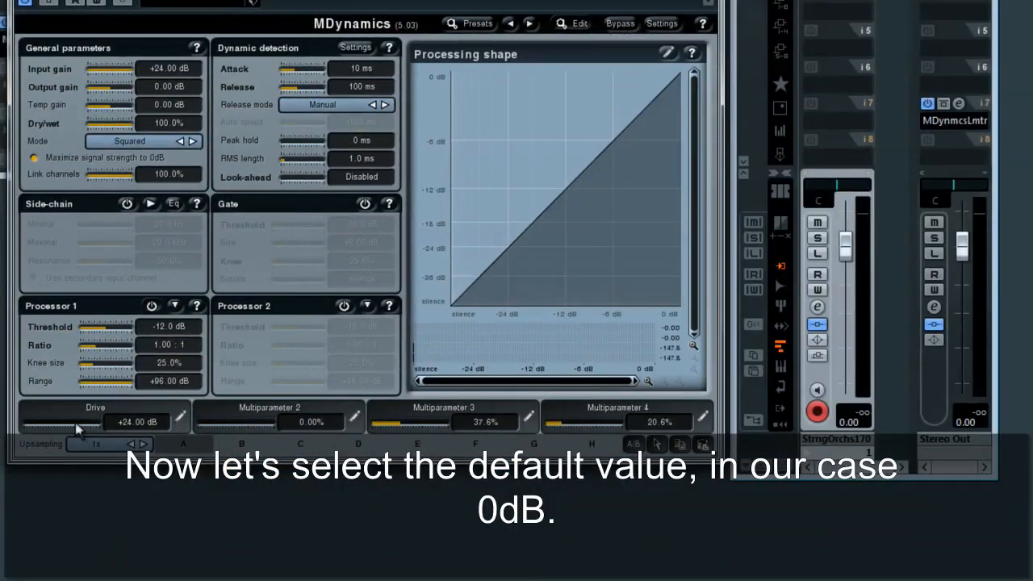
Set the Drive multiparameter to 0 dB and store the current value as its default.
{"action": "double_click", "coordinate": [131, 422]}
{"action": "type", "text": "0"}
{"action": "key", "text": "Return"}
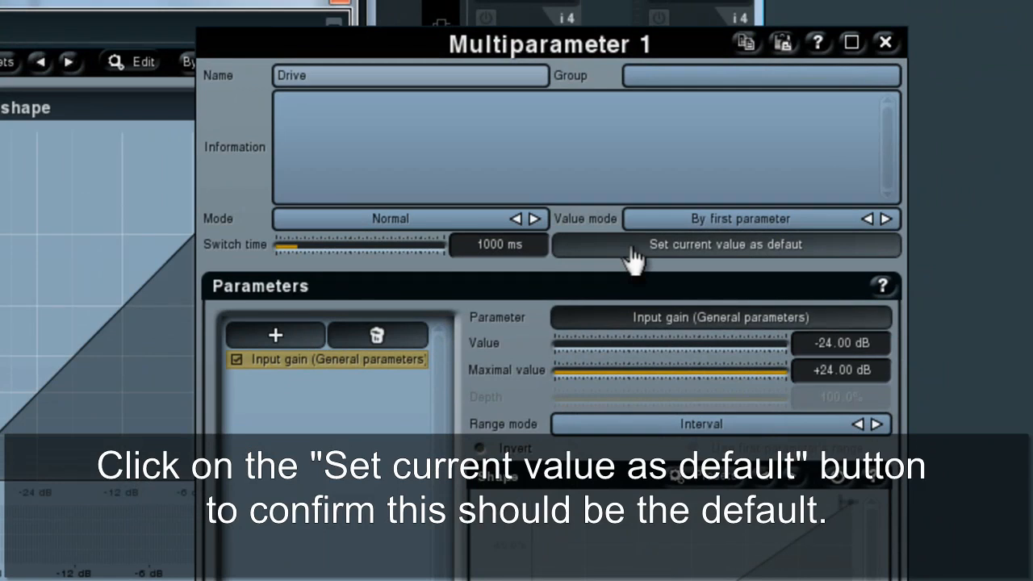
{"action": "left_click", "coordinate": [635, 256]}
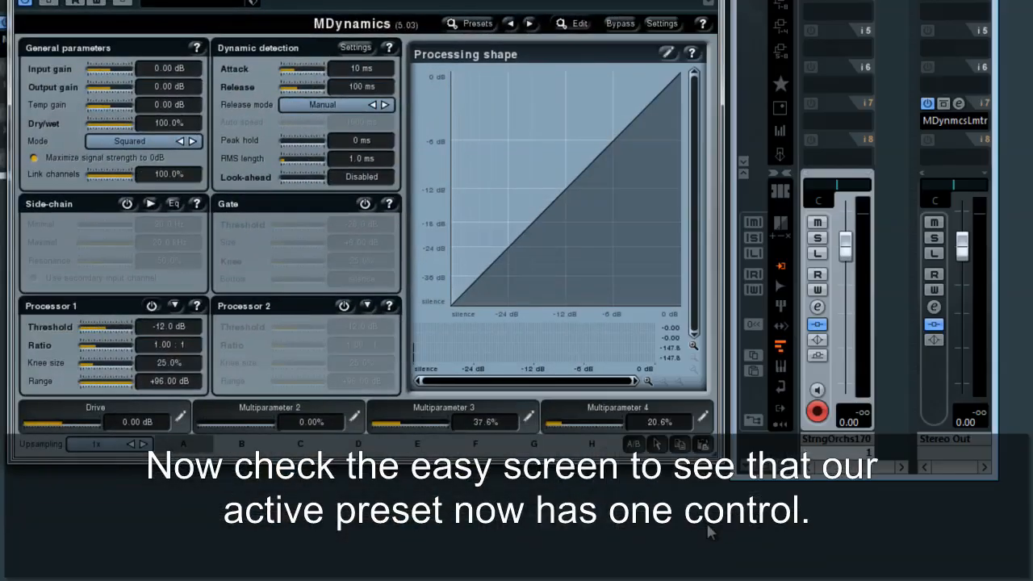
Compare the Drive knob on the easy screen with the Drive multiparameter on the edit screen by moving each.
{"action": "left_click", "coordinate": [572, 24]}
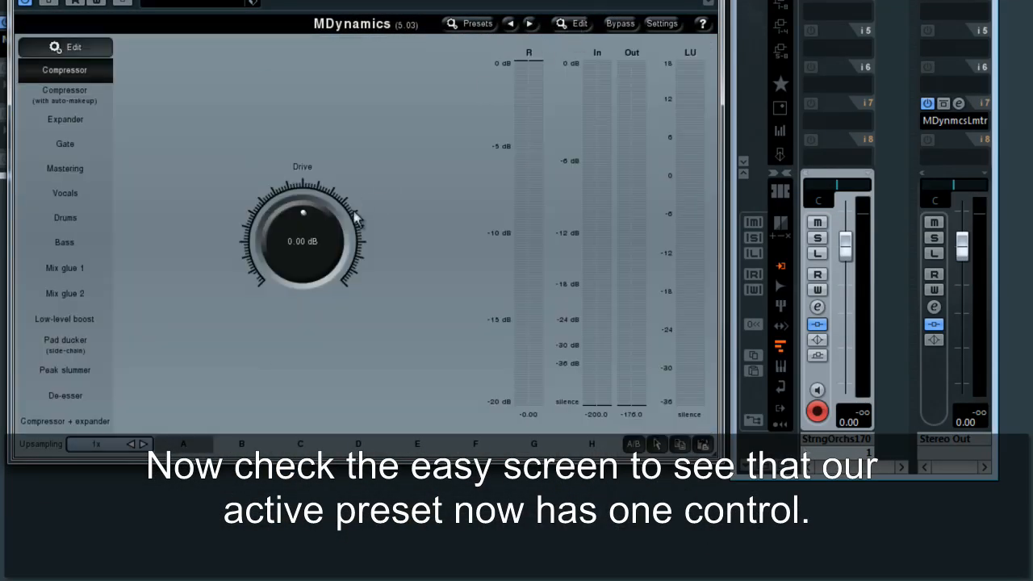
{"action": "left_click_drag", "start_coordinate": [316, 256], "coordinate": [315, 234]}
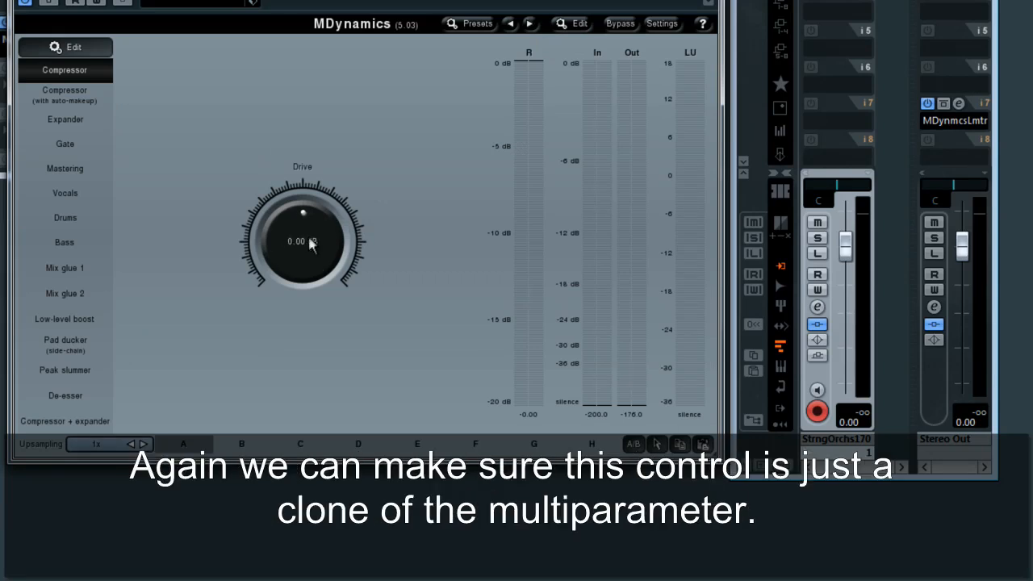
{"action": "left_click", "coordinate": [571, 25]}
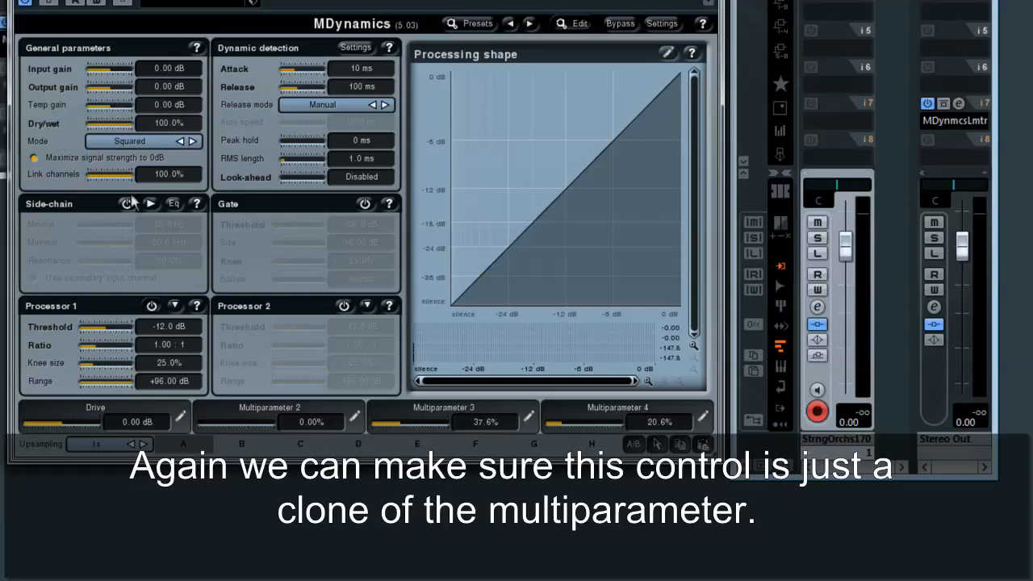
{"action": "left_click_drag", "start_coordinate": [92, 426], "coordinate": [67, 428]}
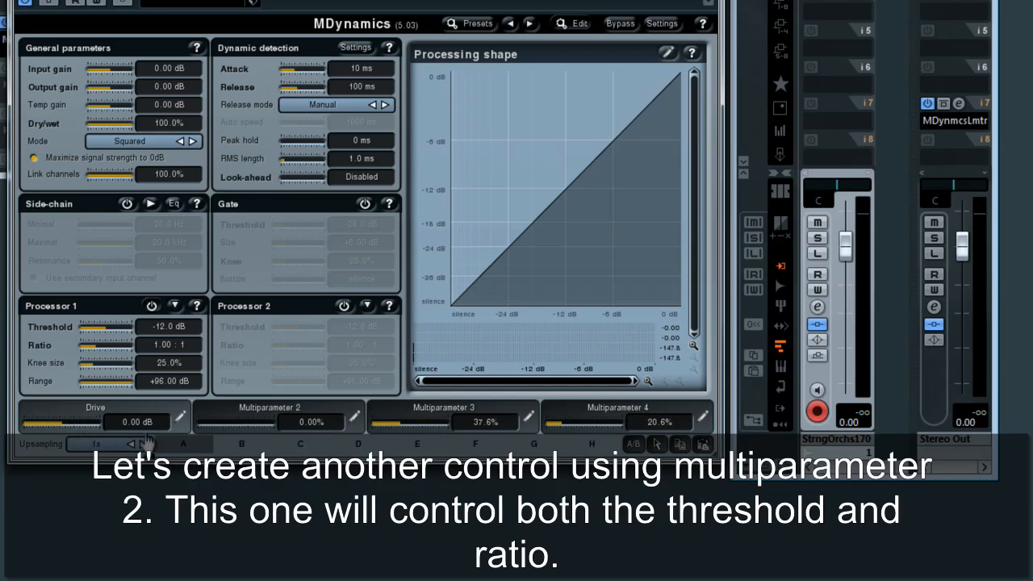
Record Processor 1's Threshold, from -80 to 0 dB, and its Ratio into Multiparameter 2 using Clear & Learn.
{"action": "left_click", "coordinate": [275, 415]}
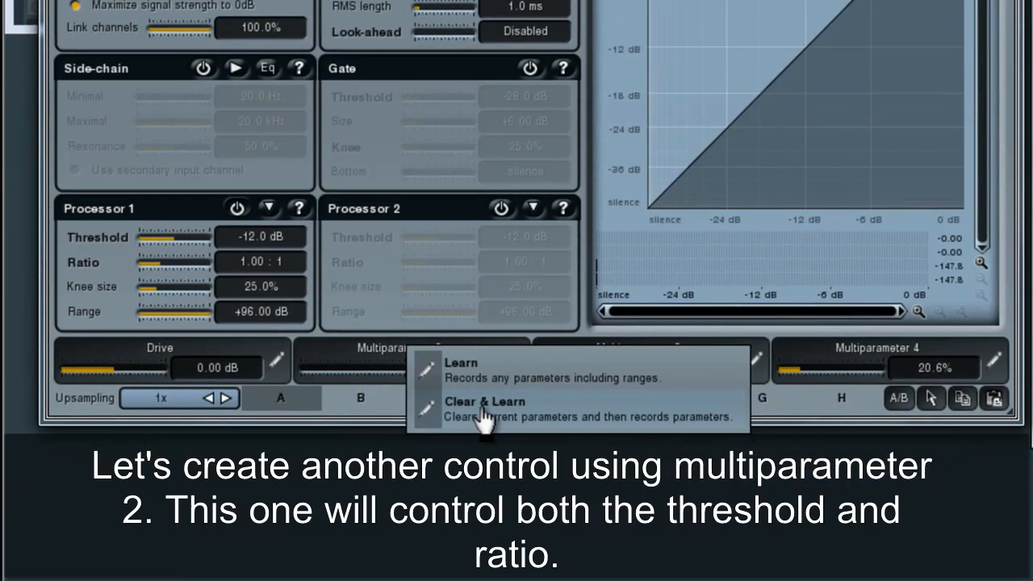
{"action": "left_click", "coordinate": [484, 411]}
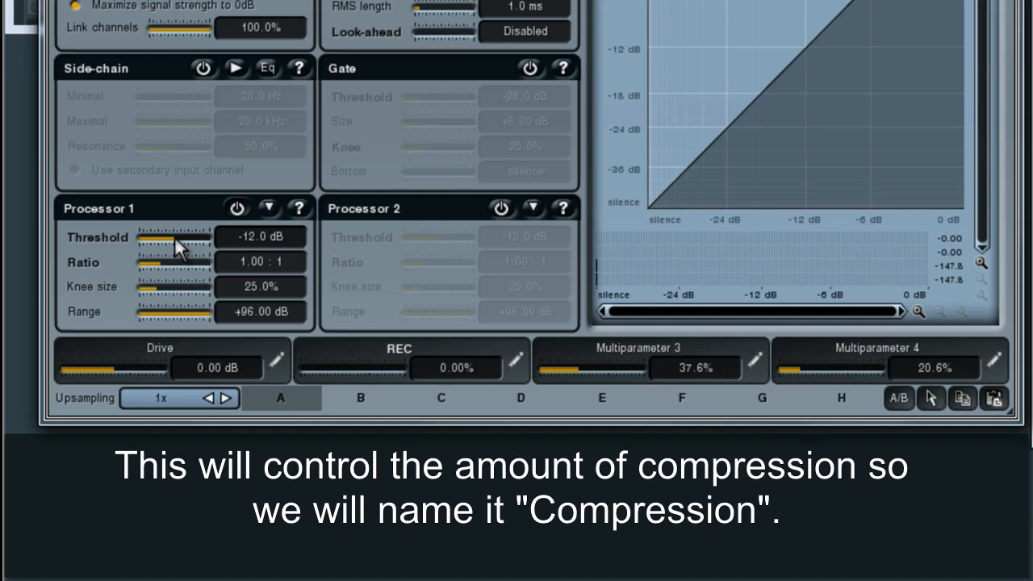
{"action": "left_click_drag", "start_coordinate": [174, 240], "coordinate": [230, 257]}
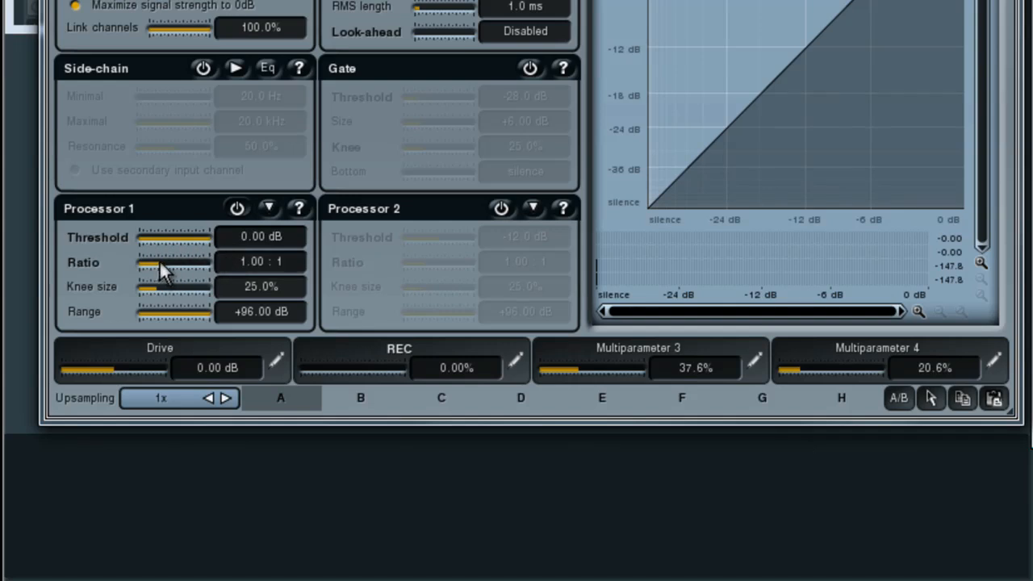
{"action": "left_click_drag", "start_coordinate": [161, 261], "coordinate": [199, 266]}
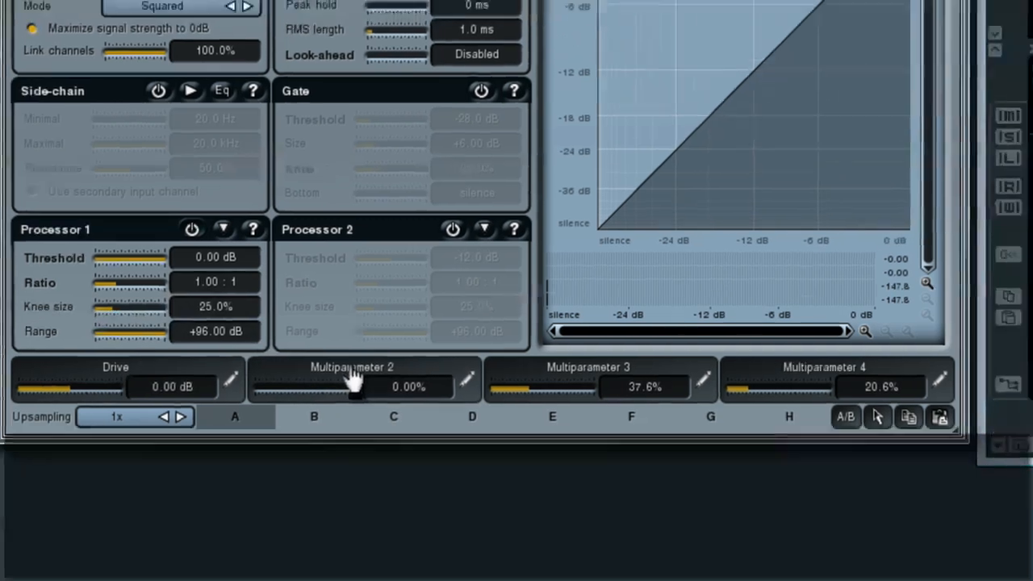
Name Multiparameter 2 "Compression" and close its settings.
{"action": "left_click", "coordinate": [401, 352]}
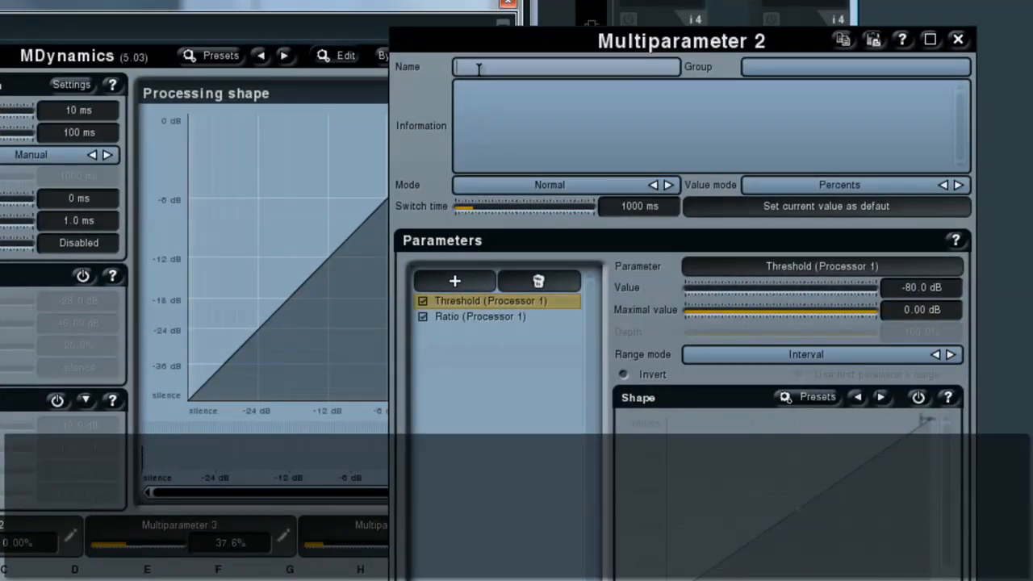
{"action": "type", "text": "Compression"}
{"action": "key", "text": "Escape"}
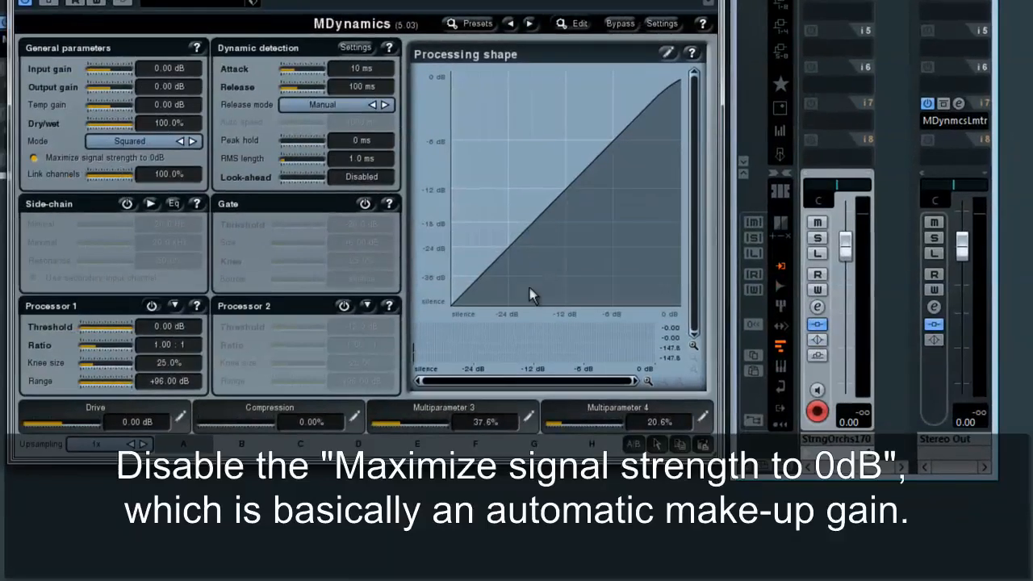
Disable Maximize signal strength to 0dB and try the Compression multiparameter at several amounts, ending at about 39.5%.
{"action": "left_click", "coordinate": [202, 428]}
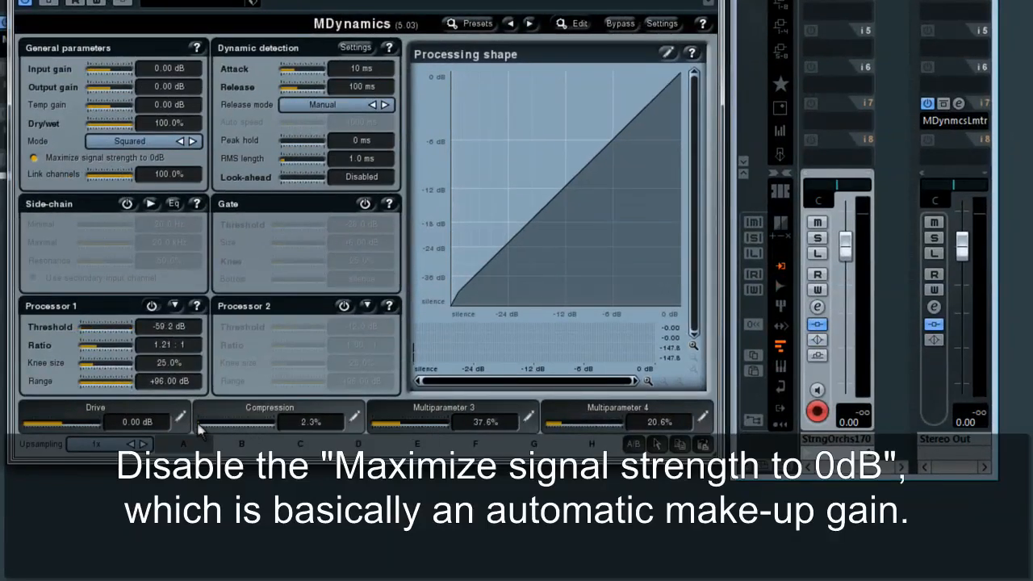
{"action": "left_click_drag", "start_coordinate": [202, 428], "coordinate": [226, 427]}
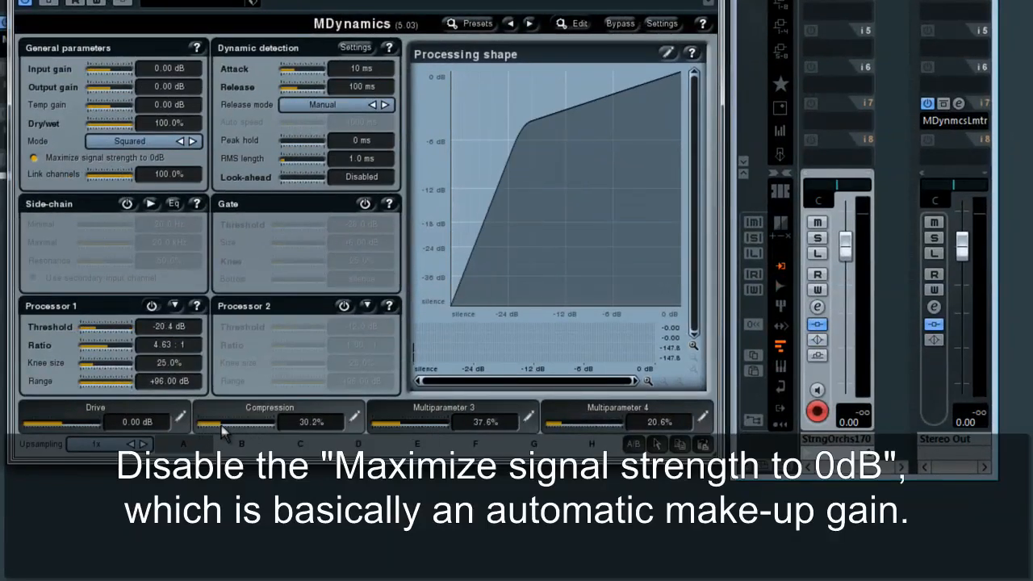
{"action": "left_click", "coordinate": [136, 161]}
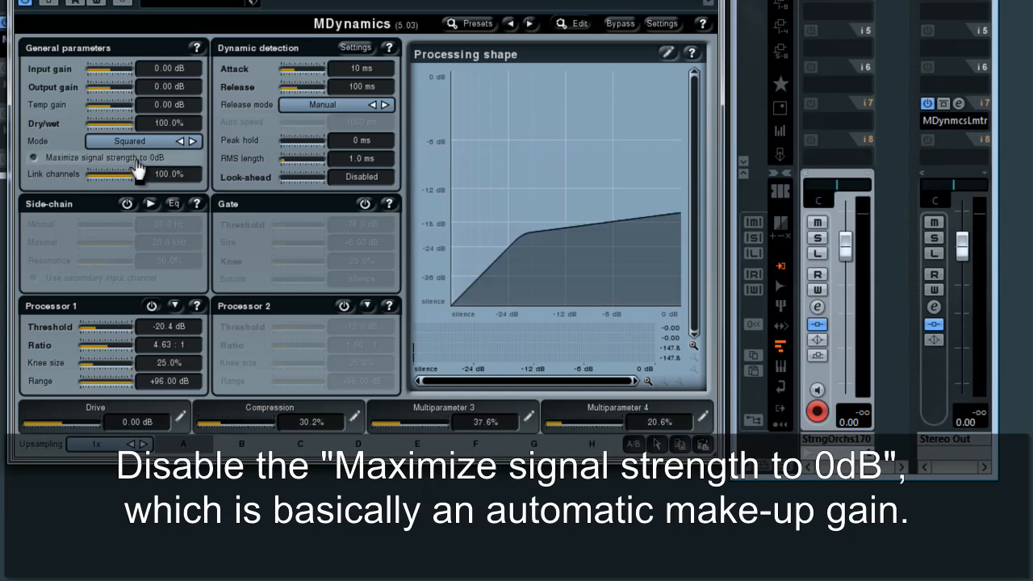
{"action": "left_click", "coordinate": [239, 427]}
{"action": "mouse_move", "coordinate": [239, 427]}
{"action": "left_mouse_down"}
{"action": "mouse_move", "coordinate": [268, 427]}
{"action": "mouse_move", "coordinate": [201, 430]}
{"action": "mouse_move", "coordinate": [283, 435]}
{"action": "mouse_move", "coordinate": [230, 434]}
{"action": "left_mouse_up"}
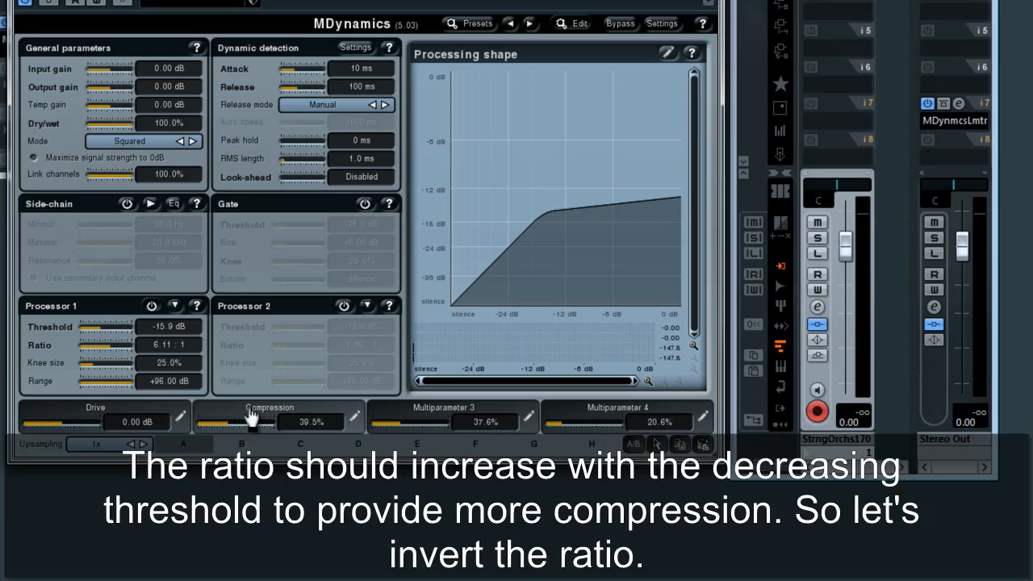
Invert the Ratio parameter of the Compression multiparameter, close its settings and try lowering Compression to about 7%.
{"action": "left_click", "coordinate": [251, 409]}
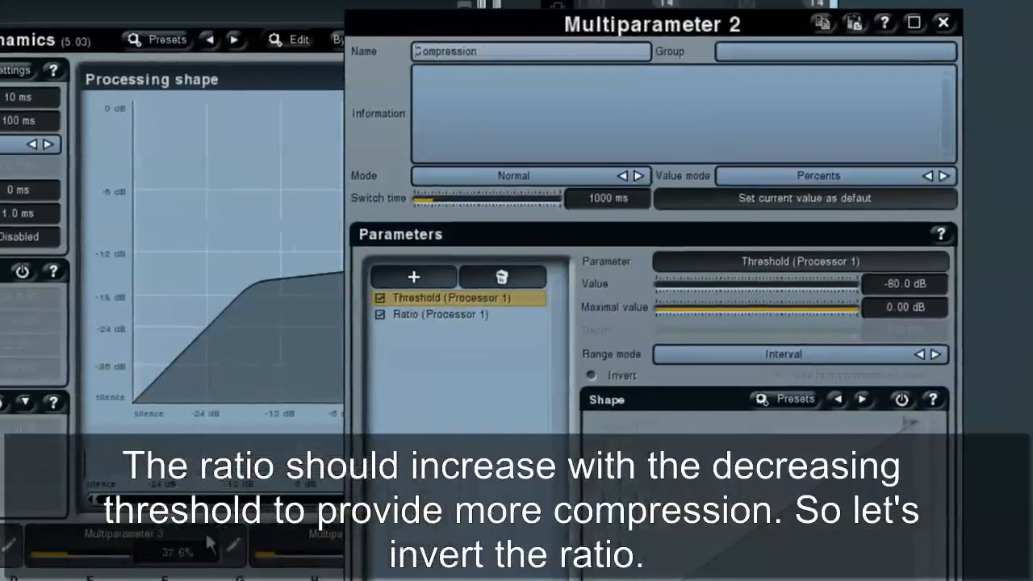
{"action": "left_click", "coordinate": [449, 315]}
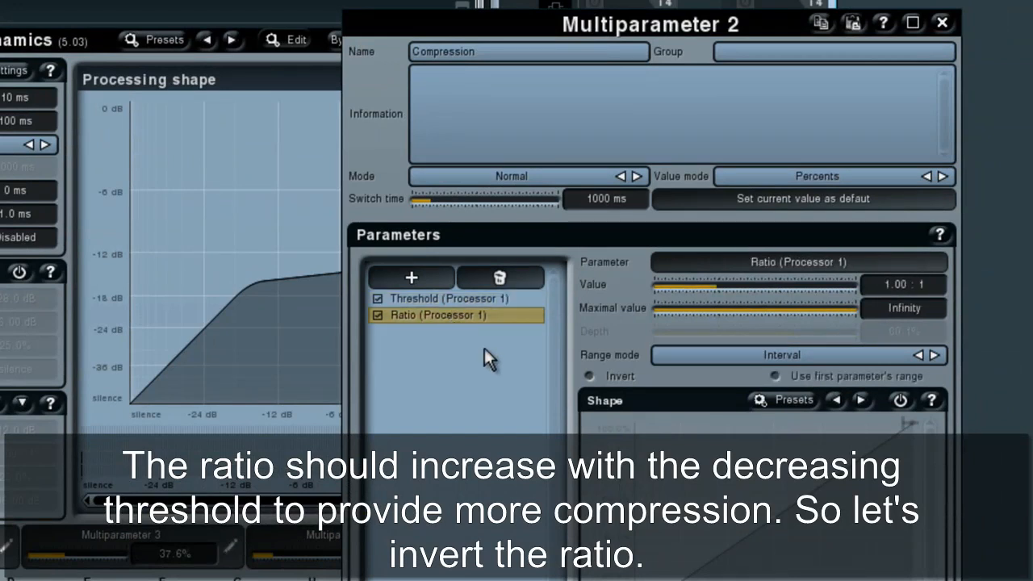
{"action": "left_click", "coordinate": [620, 378]}
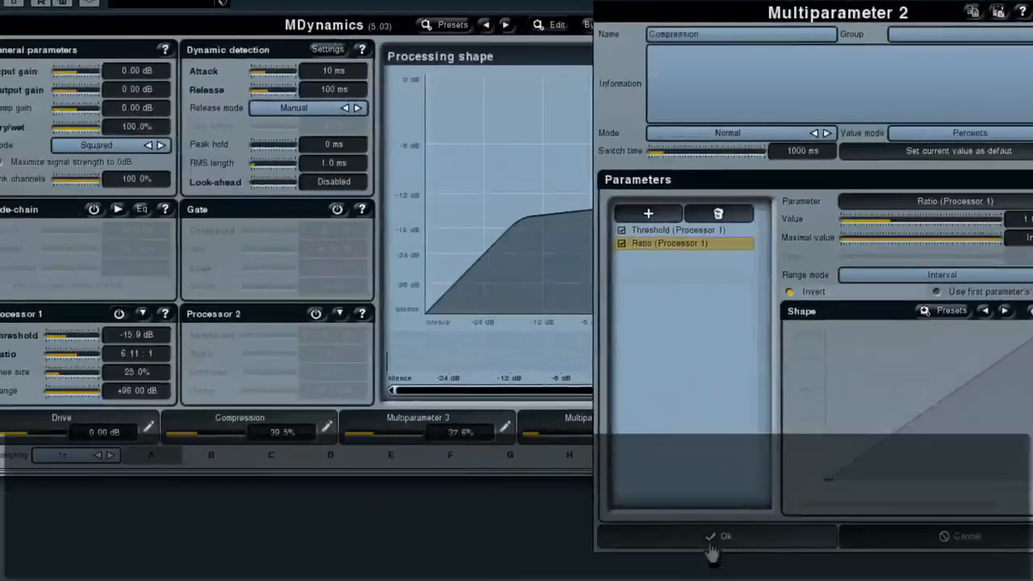
{"action": "left_click", "coordinate": [712, 542]}
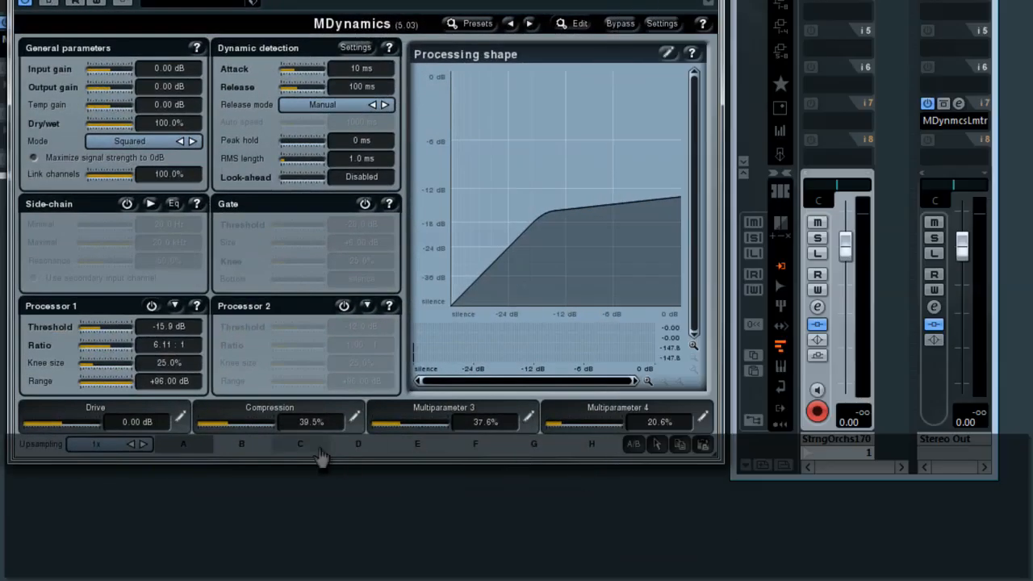
{"action": "left_click_drag", "start_coordinate": [230, 425], "coordinate": [204, 430]}
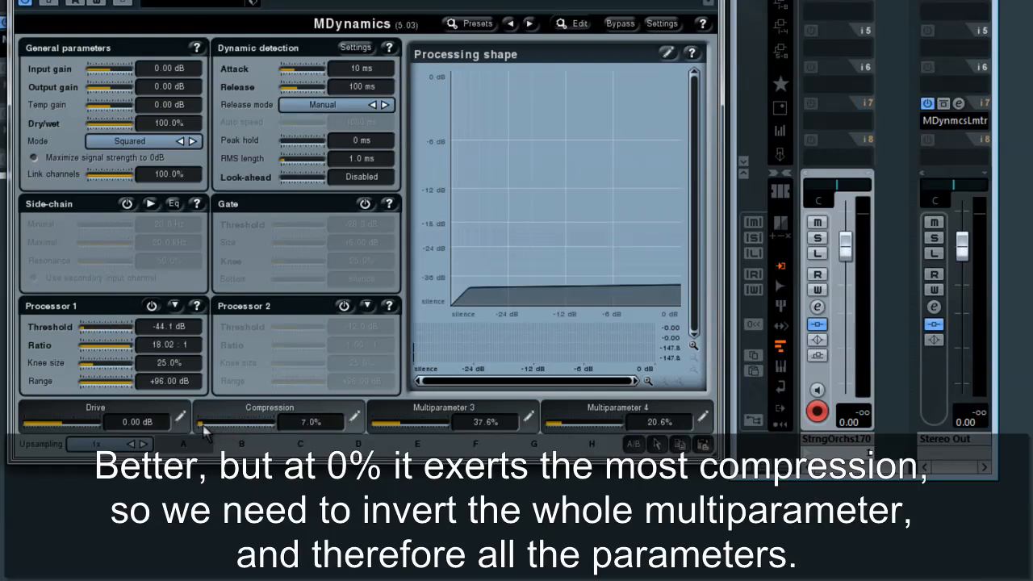
Invert Threshold and turn off Invert for Ratio in the Compression multiparameter, and close its settings.
{"action": "left_click", "coordinate": [244, 412]}
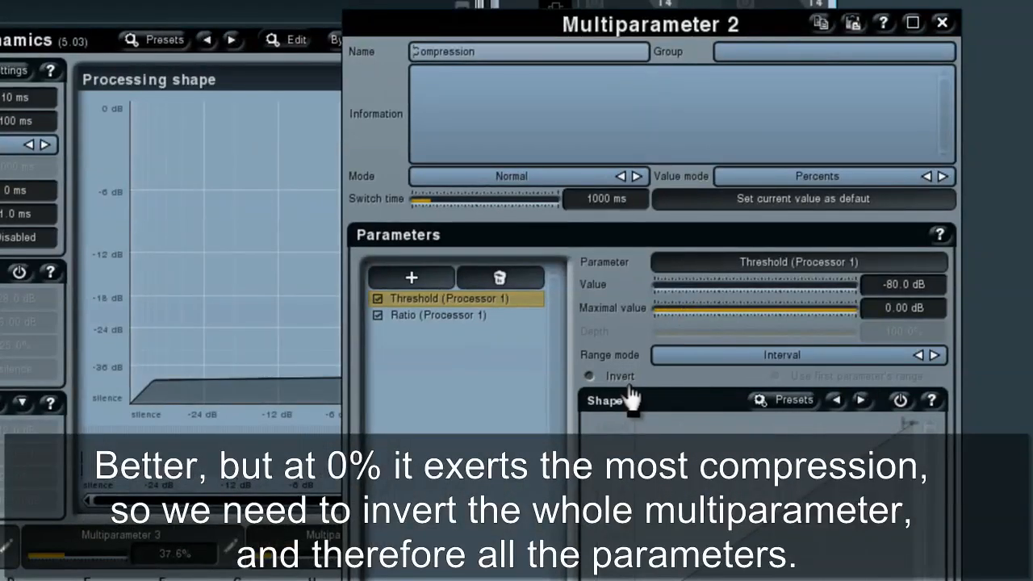
{"action": "left_click", "coordinate": [453, 315]}
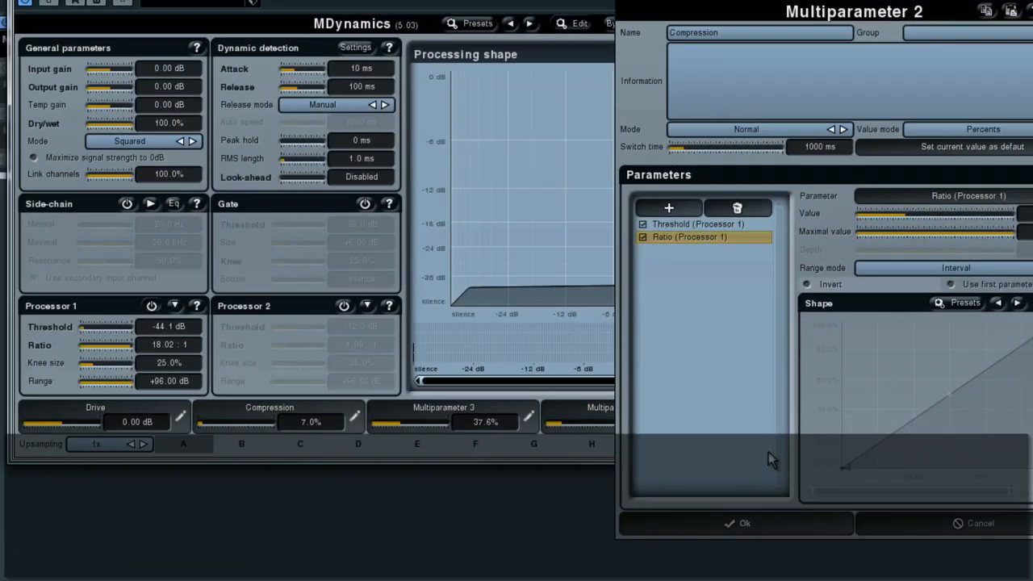
{"action": "left_click", "coordinate": [747, 523]}
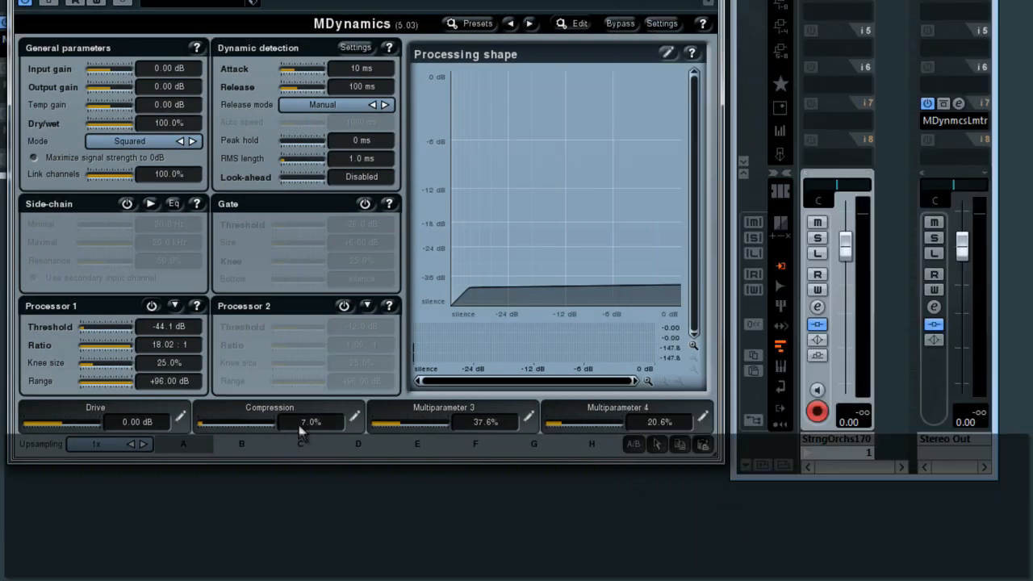
Try Compression at various amounts, leave it at 50%, and check the easy screen before returning to the edit screen.
{"action": "mouse_move", "coordinate": [214, 429]}
{"action": "left_mouse_down"}
{"action": "mouse_move", "coordinate": [202, 432]}
{"action": "mouse_move", "coordinate": [276, 442]}
{"action": "mouse_move", "coordinate": [216, 442]}
{"action": "left_mouse_up"}
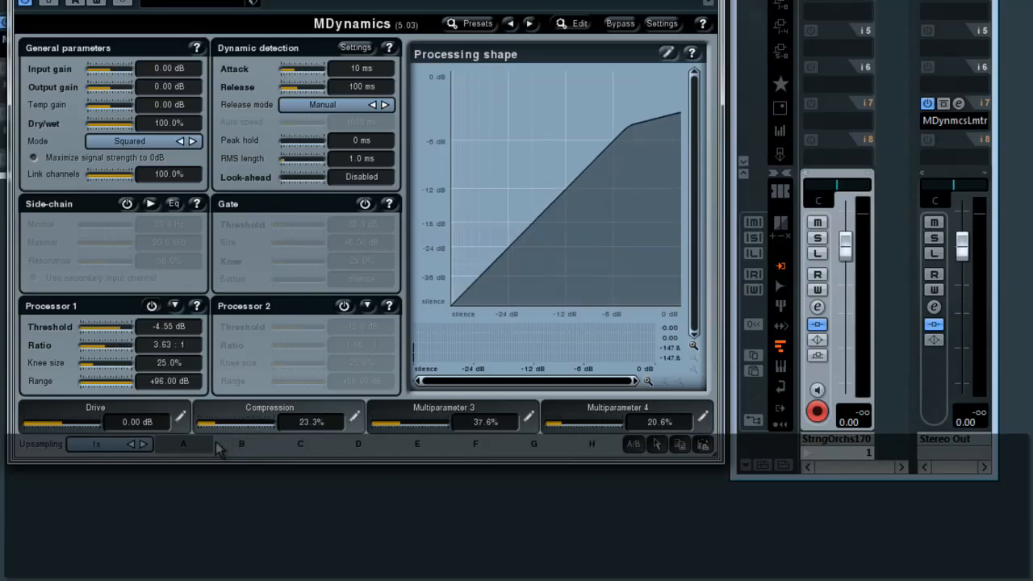
{"action": "double_click", "coordinate": [232, 429]}
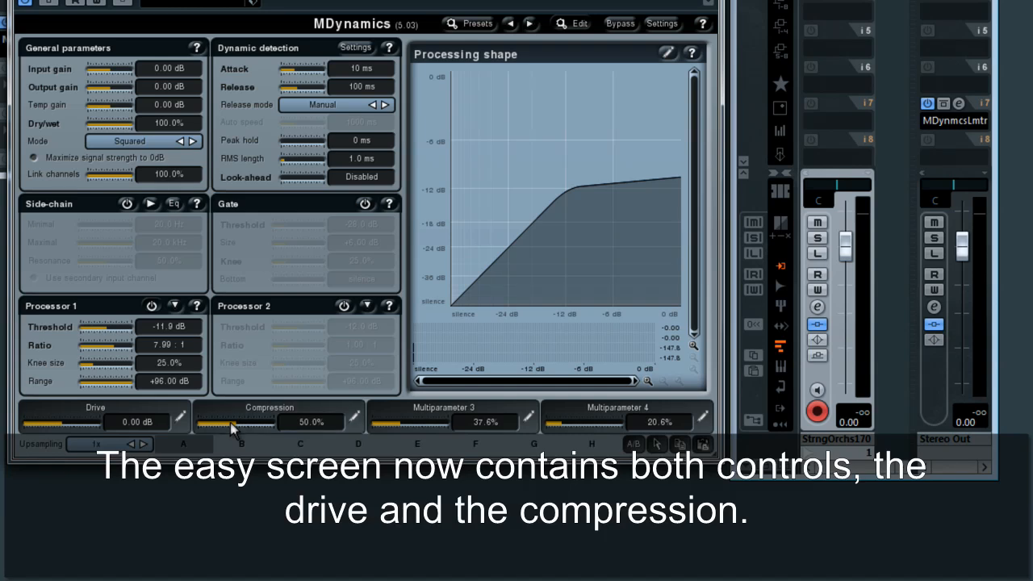
{"action": "left_click", "coordinate": [576, 26]}
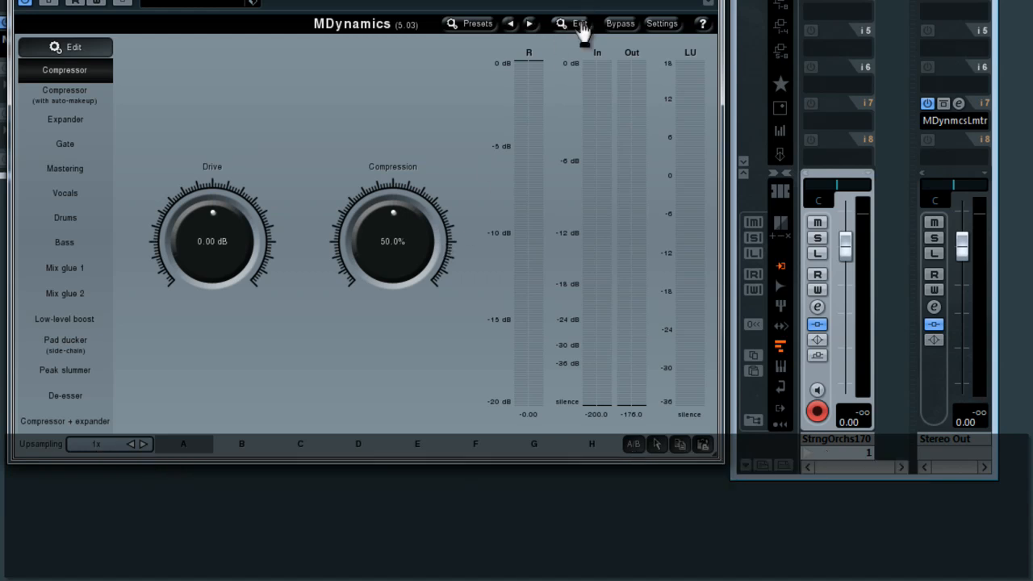
{"action": "left_click", "coordinate": [581, 26]}
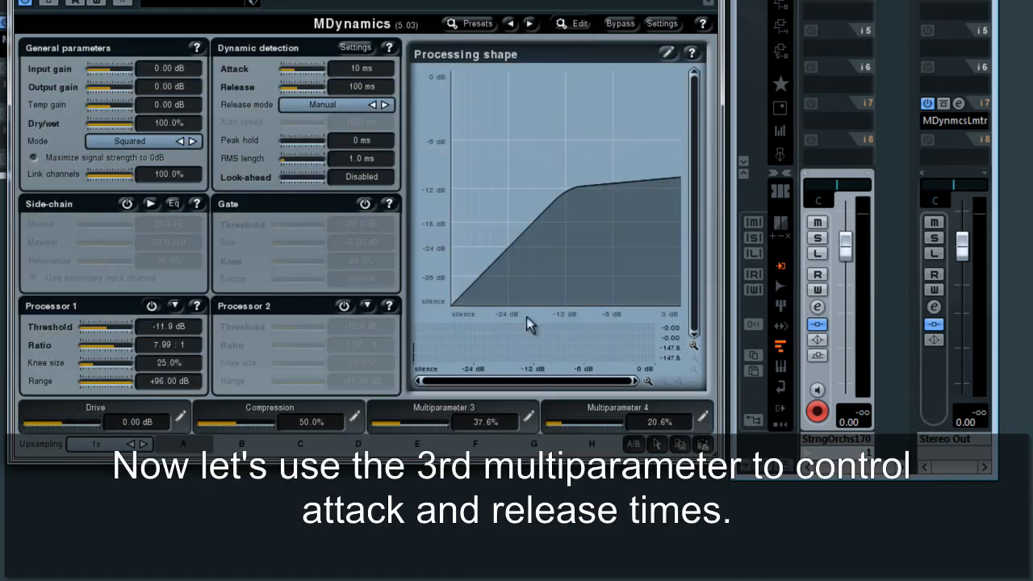
Record the Attack and Release times over their full ranges into Multiparameter 3 with Clear & Learn, and try the result.
{"action": "right_click", "coordinate": [440, 419]}
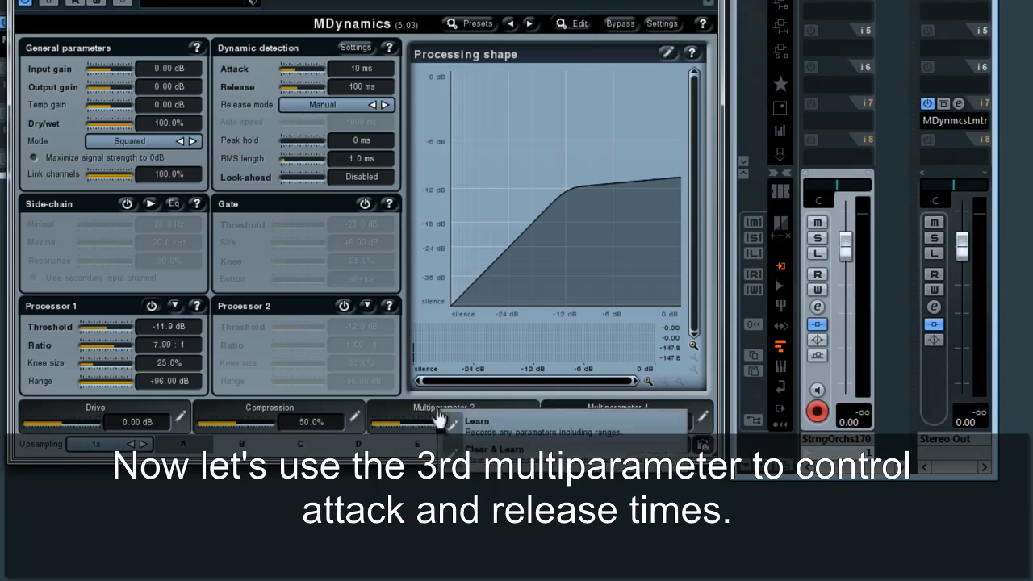
{"action": "left_click", "coordinate": [489, 448]}
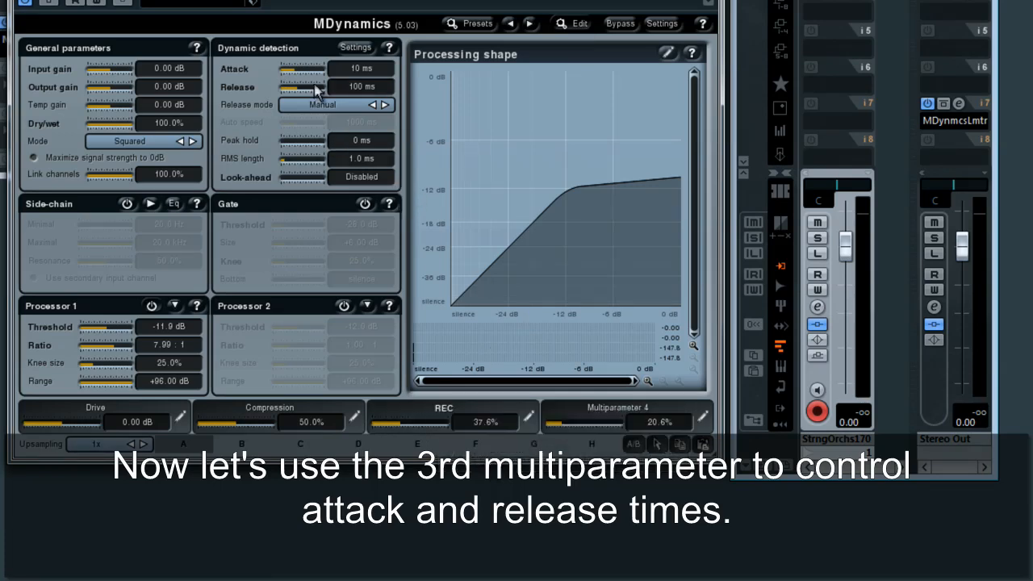
{"action": "left_click_drag", "start_coordinate": [295, 77], "coordinate": [363, 90]}
{"action": "left_click", "coordinate": [447, 418]}
{"action": "mouse_move", "coordinate": [407, 431]}
{"action": "left_mouse_down"}
{"action": "mouse_move", "coordinate": [467, 430]}
{"action": "mouse_move", "coordinate": [370, 432]}
{"action": "mouse_move", "coordinate": [396, 434]}
{"action": "left_mouse_up"}
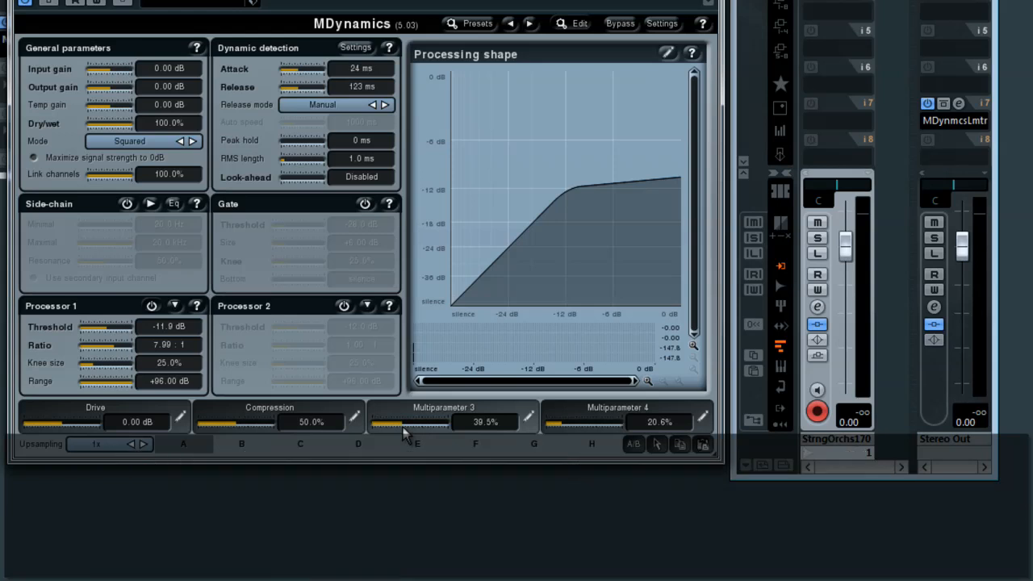
{"action": "left_click_drag", "start_coordinate": [434, 434], "coordinate": [447, 436]}
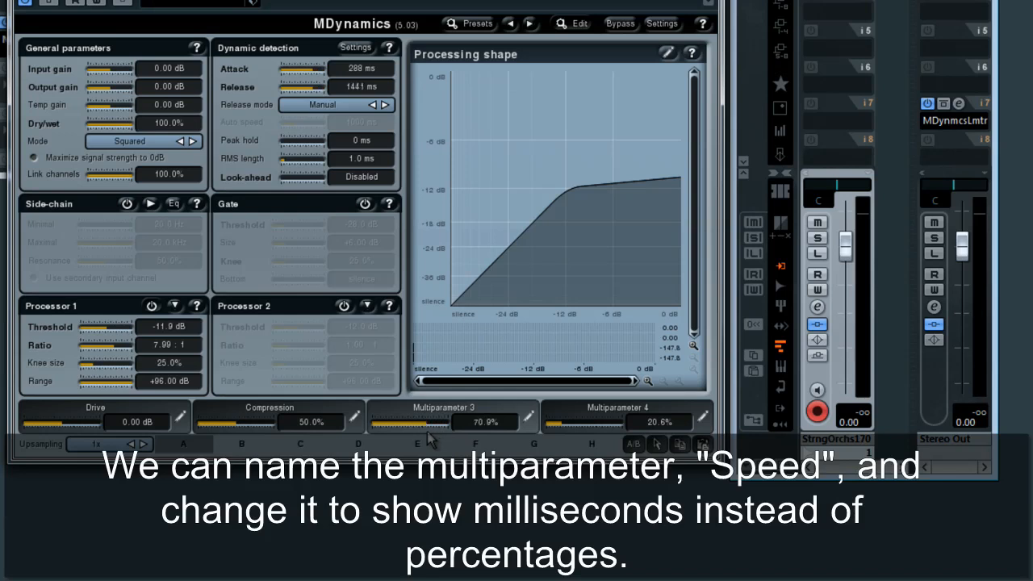
Name Multiparameter 3 "Speed" and set its value mode to By first parameter.
{"action": "left_click", "coordinate": [430, 409]}
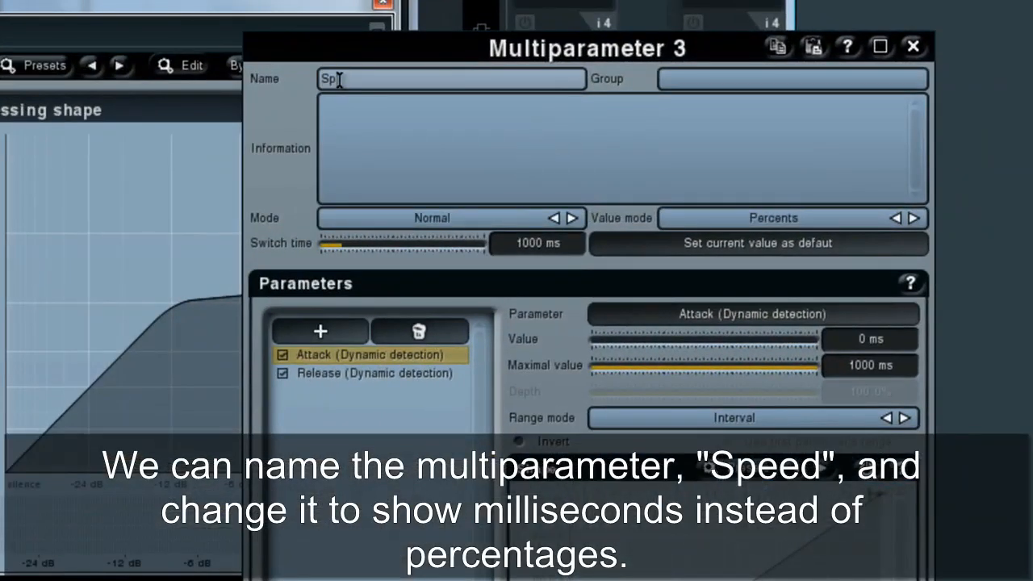
{"action": "left_click", "coordinate": [340, 78]}
{"action": "type", "text": "Speed"}
{"action": "left_click", "coordinate": [798, 219]}
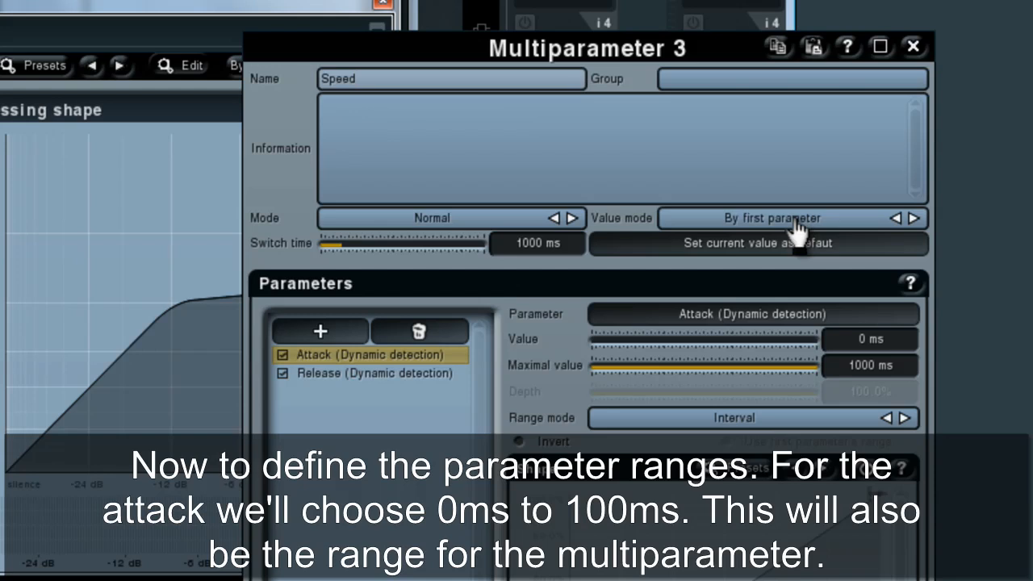
Set the maximal value of Attack in the Speed multiparameter to 100 ms.
{"action": "left_click", "coordinate": [861, 366]}
{"action": "type", "text": "10"}
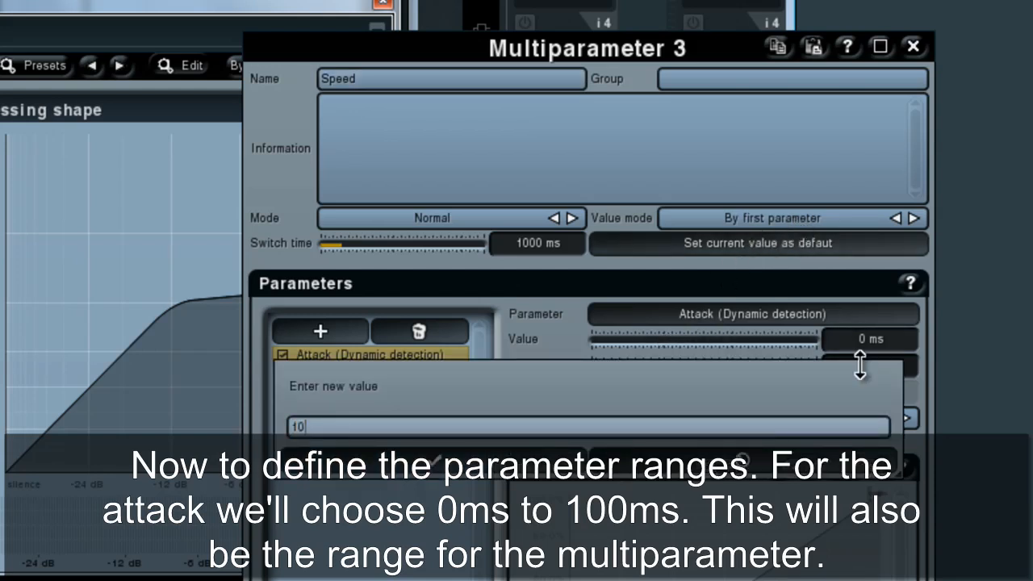
{"action": "type", "text": "0"}
{"action": "key", "text": "Return"}
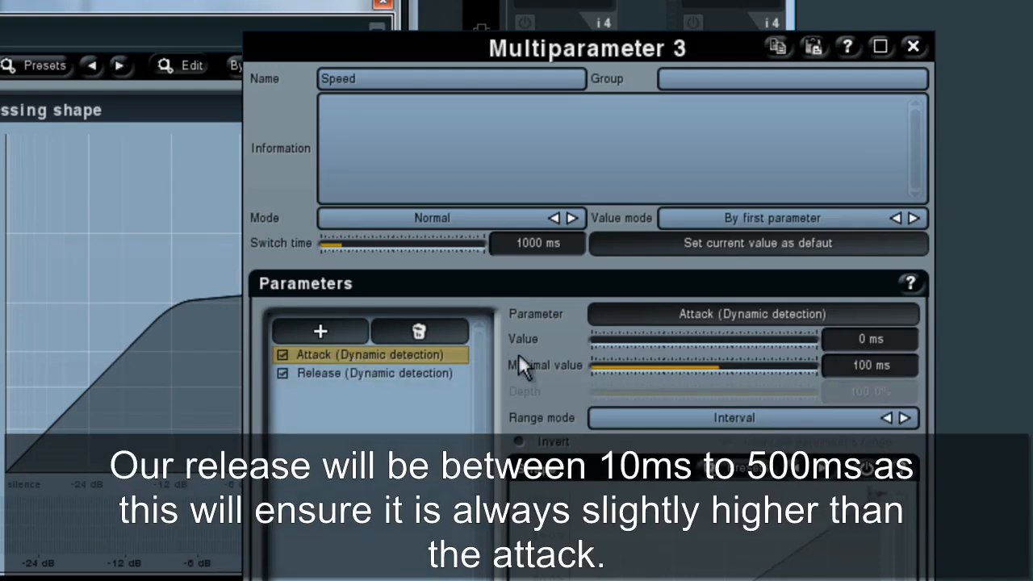
Set the Release range in the Speed multiparameter to 10 ms minimum and 500 ms maximum, and close the settings.
{"action": "left_click", "coordinate": [387, 373]}
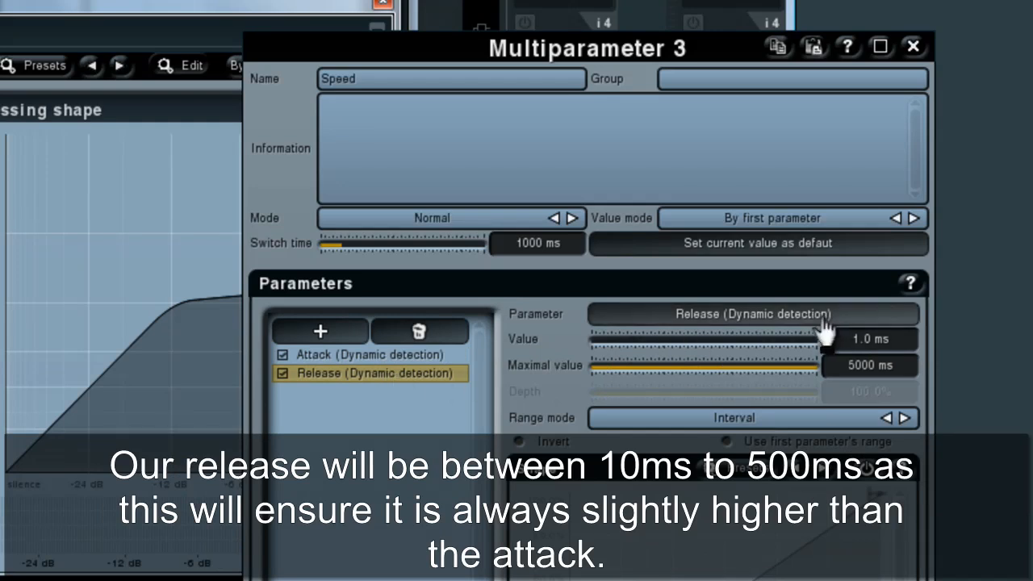
{"action": "left_click", "coordinate": [857, 341]}
{"action": "type", "text": "10"}
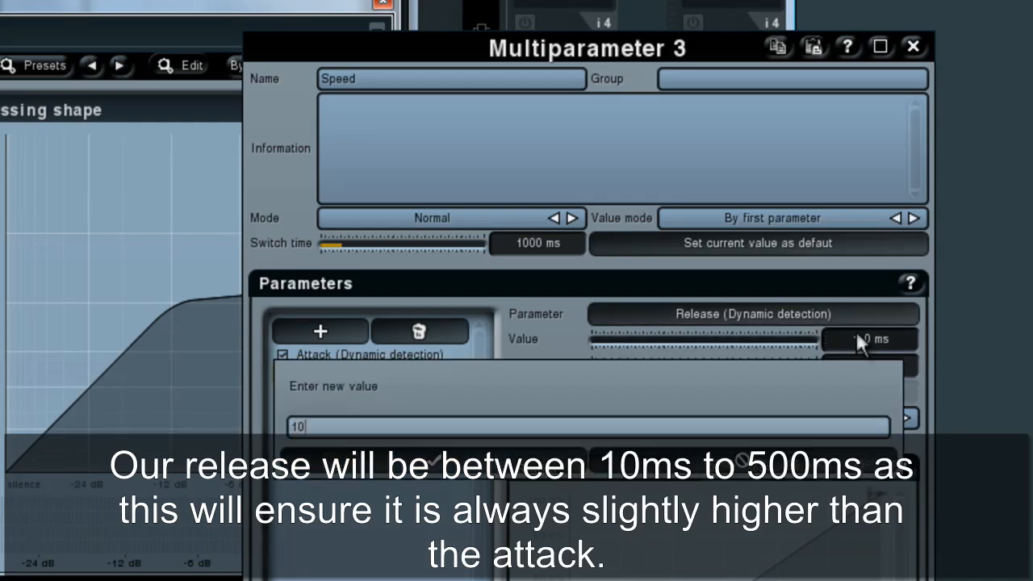
{"action": "key", "text": "Return"}
{"action": "left_click", "coordinate": [859, 365]}
{"action": "type", "text": "50"}
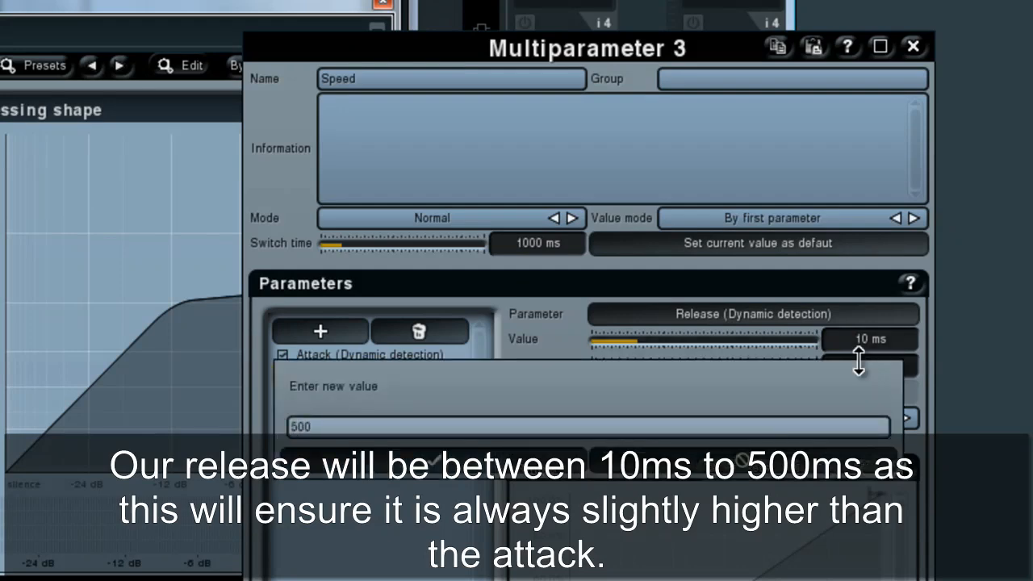
{"action": "type", "text": "0"}
{"action": "key", "text": "Return"}
{"action": "left_click", "coordinate": [436, 352]}
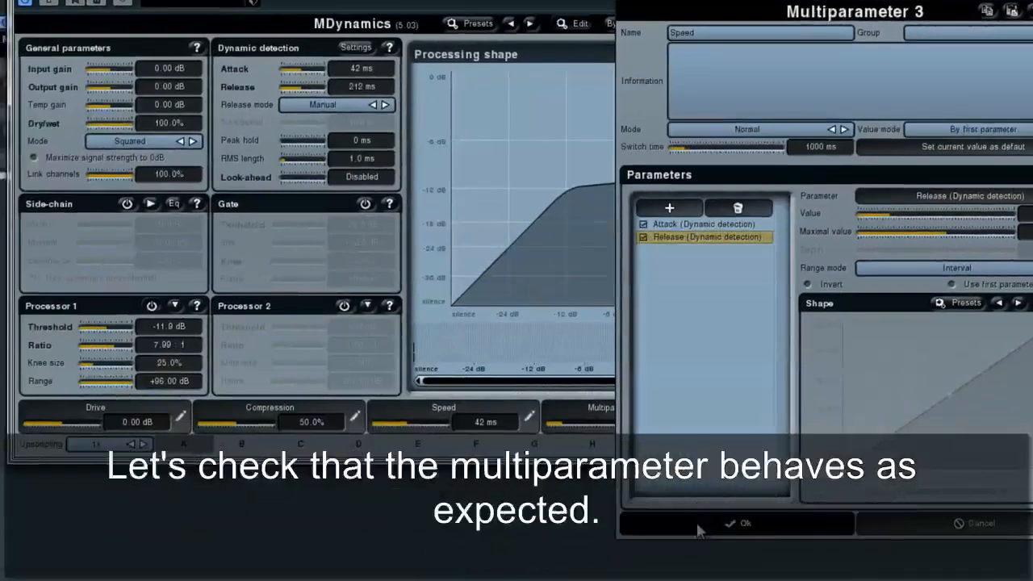
{"action": "left_click", "coordinate": [695, 520]}
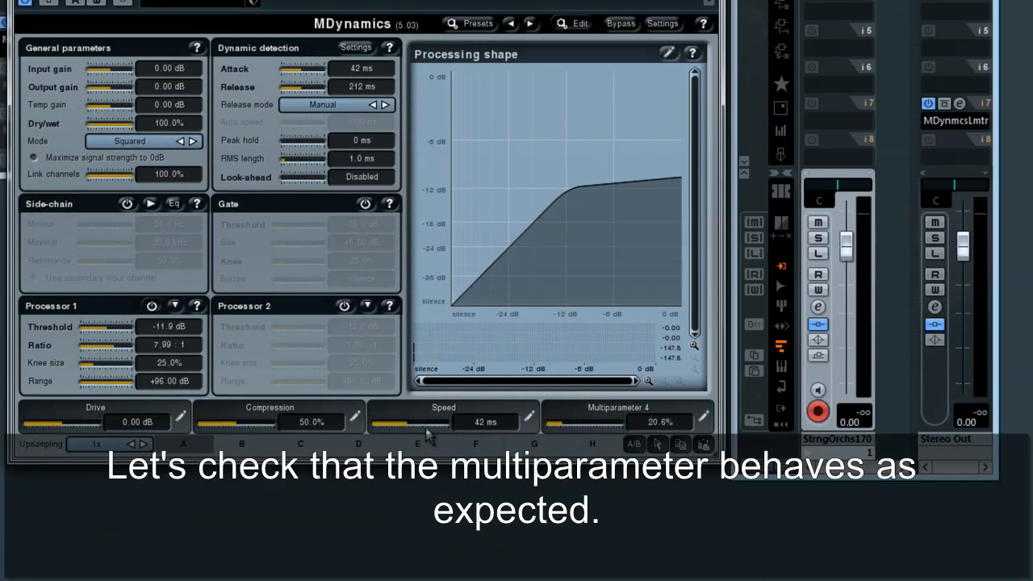
Try the Speed multiparameter across its range, reset it to its default and switch to the easy screen.
{"action": "left_click_drag", "start_coordinate": [413, 423], "coordinate": [445, 429]}
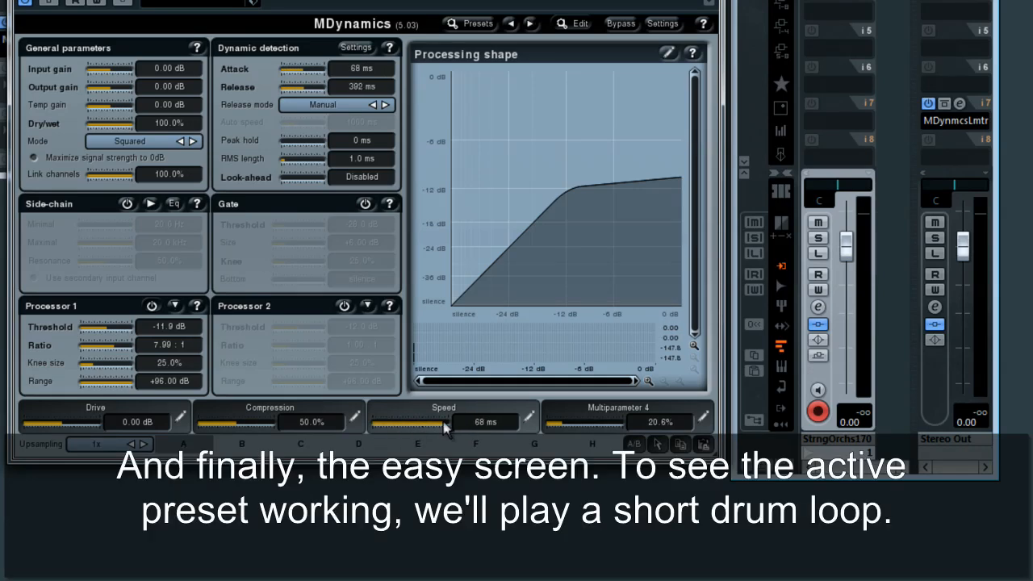
{"action": "right_click", "coordinate": [446, 421]}
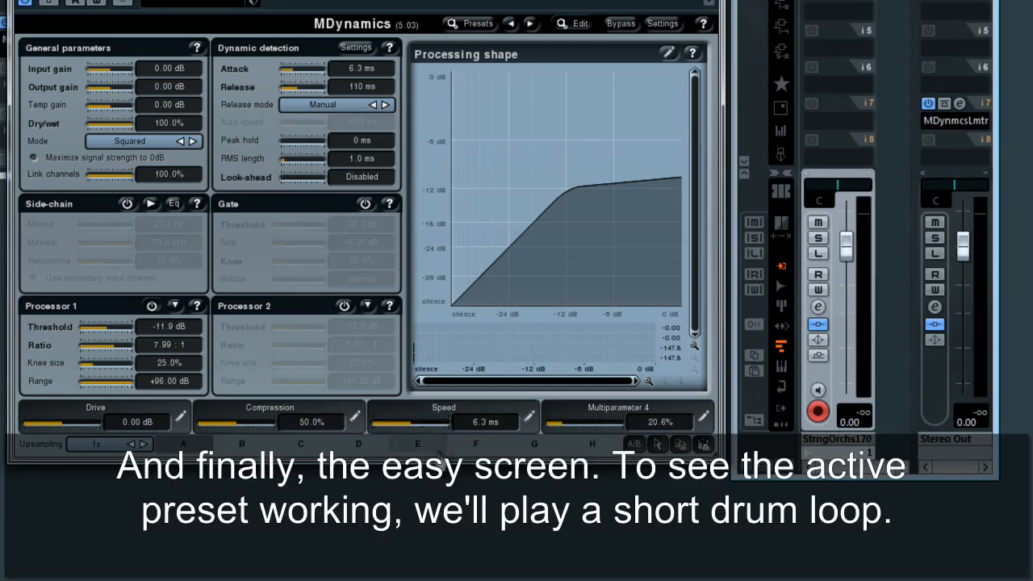
{"action": "left_click", "coordinate": [576, 24]}
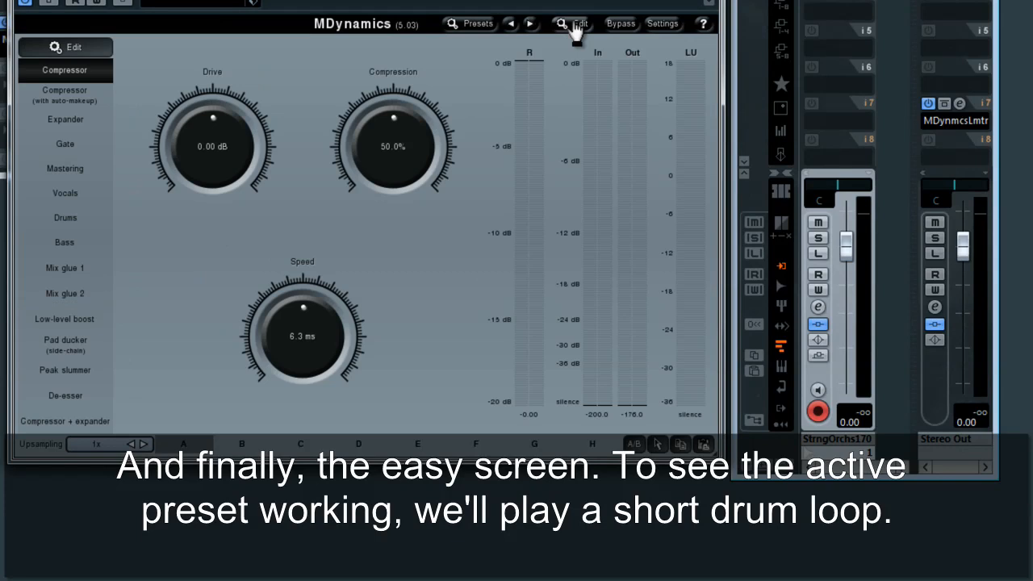
Play the drum loop and adjust the easy-screen knobs by ear, setting Compression to about 56.8% and Speed to 20 ms.
{"action": "key", "text": "space"}
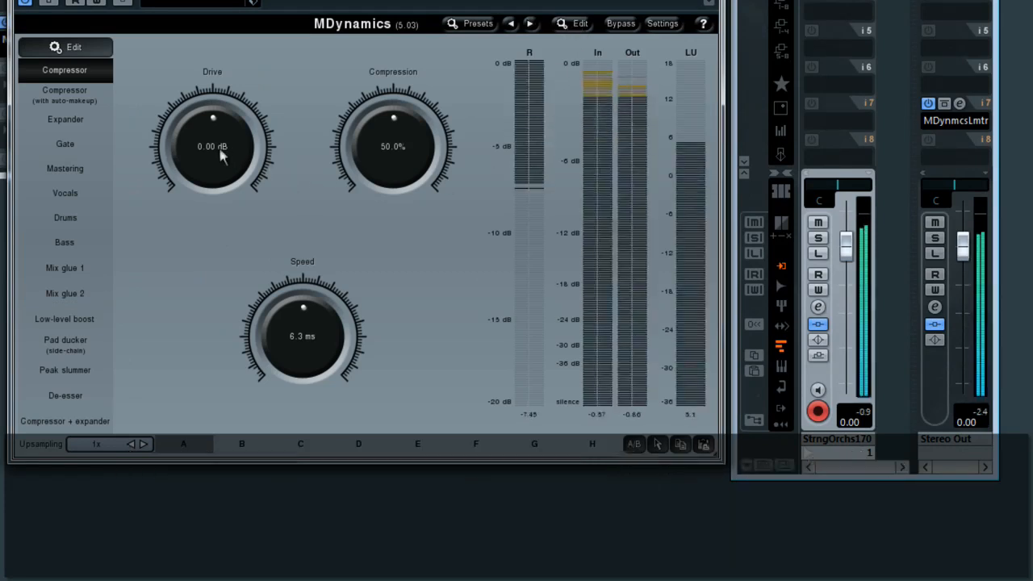
{"action": "left_click_drag", "start_coordinate": [393, 146], "coordinate": [397, 197]}
{"action": "left_click_drag", "start_coordinate": [399, 156], "coordinate": [399, 119]}
{"action": "mouse_move", "coordinate": [310, 346]}
{"action": "left_mouse_down"}
{"action": "mouse_move", "coordinate": [310, 380]}
{"action": "mouse_move", "coordinate": [326, 340]}
{"action": "mouse_move", "coordinate": [313, 347]}
{"action": "mouse_move", "coordinate": [315, 338]}
{"action": "left_mouse_up"}
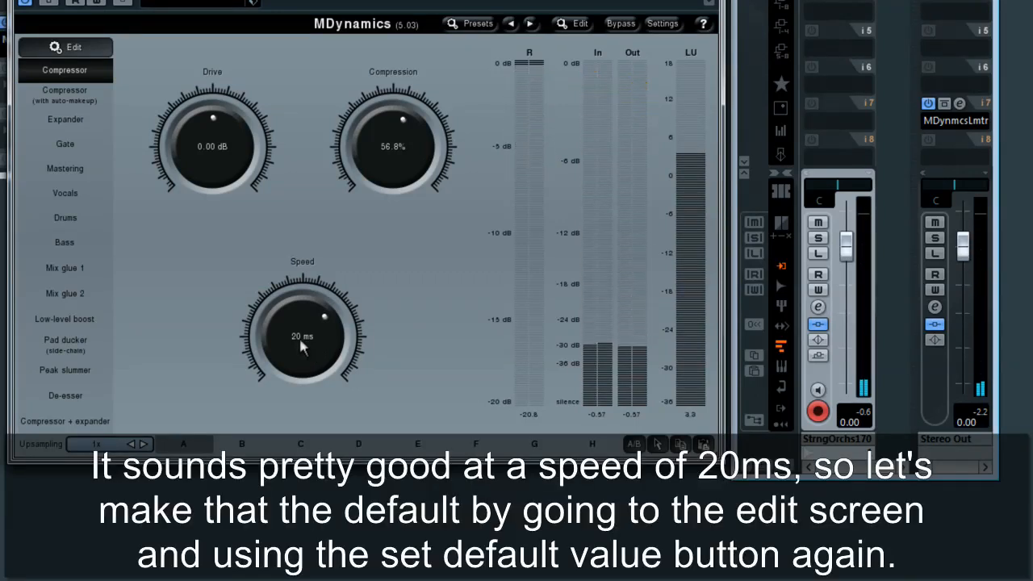
Return to the edit screen, make 20 ms the default value of the Speed multiparameter and close its settings.
{"action": "left_click", "coordinate": [580, 23]}
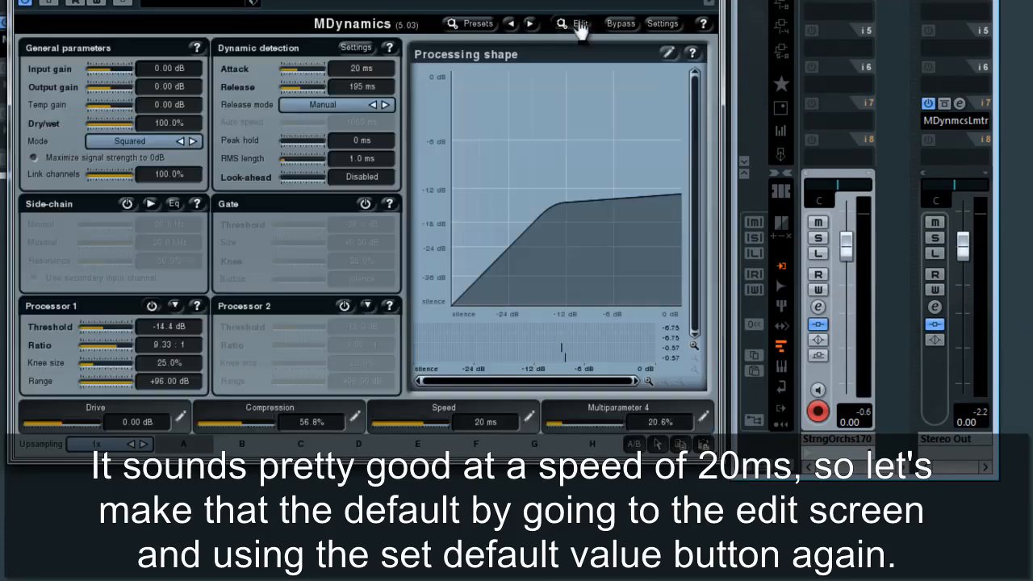
{"action": "double_click", "coordinate": [485, 422]}
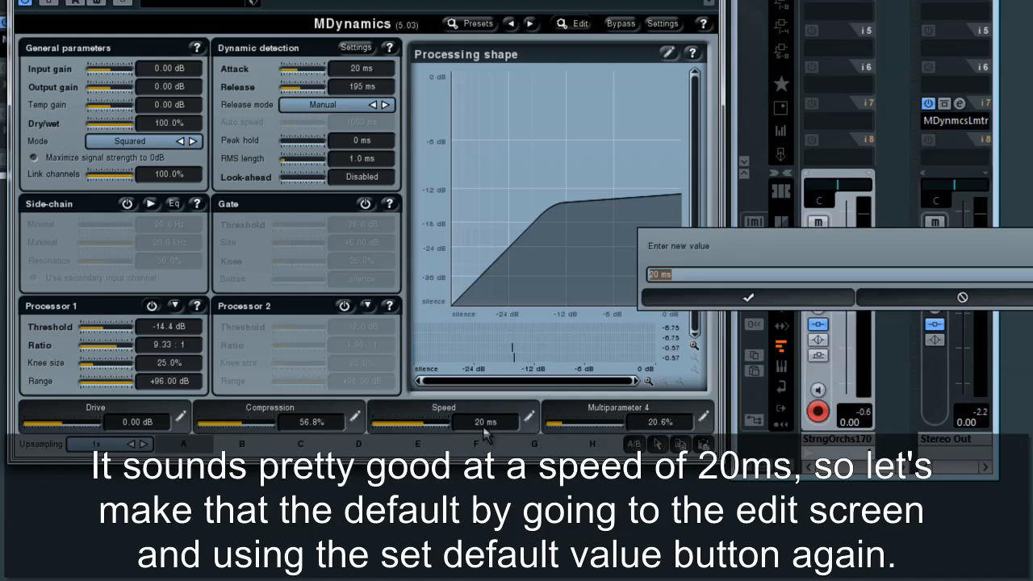
{"action": "key", "text": "Return"}
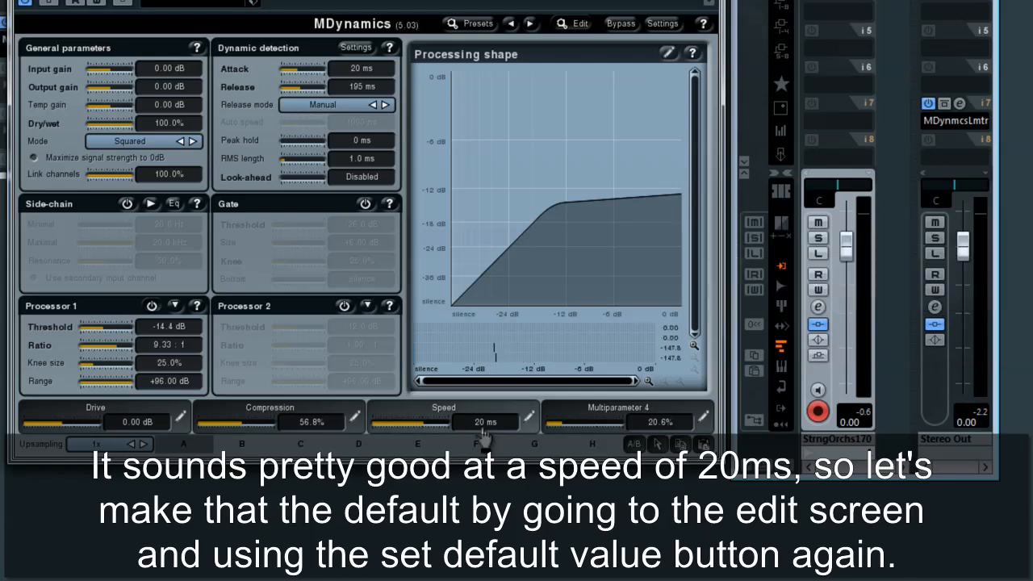
{"action": "left_click", "coordinate": [480, 412]}
{"action": "left_click", "coordinate": [939, 153]}
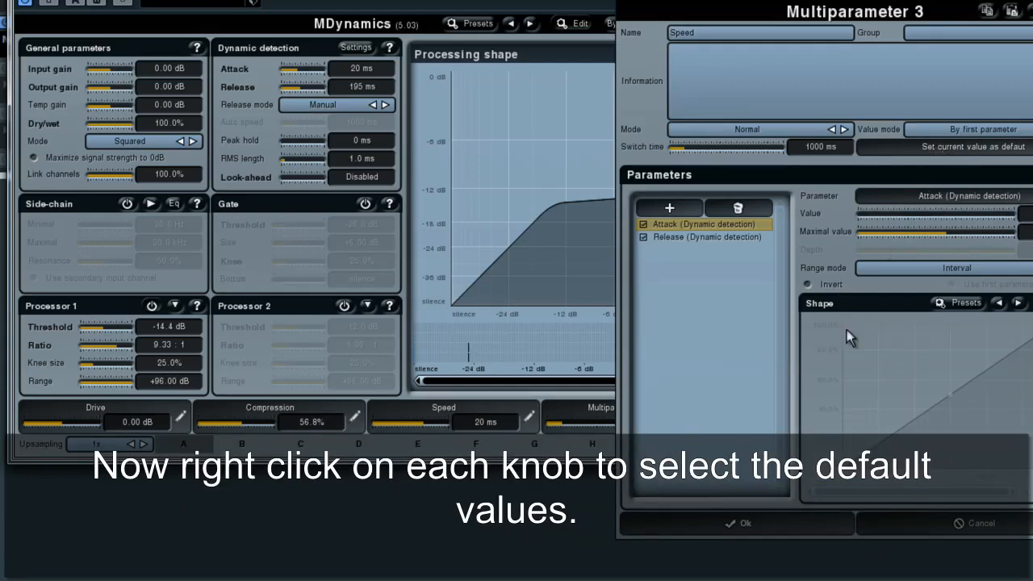
{"action": "left_click", "coordinate": [729, 535]}
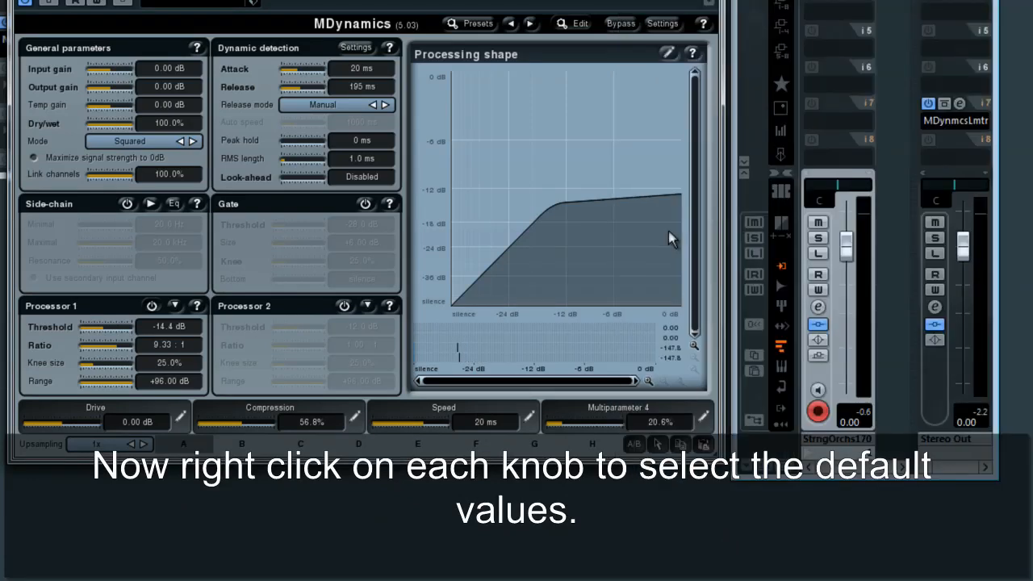
Switch to the easy screen, play the track and take the plug-in out of bypass.
{"action": "left_click", "coordinate": [578, 26]}
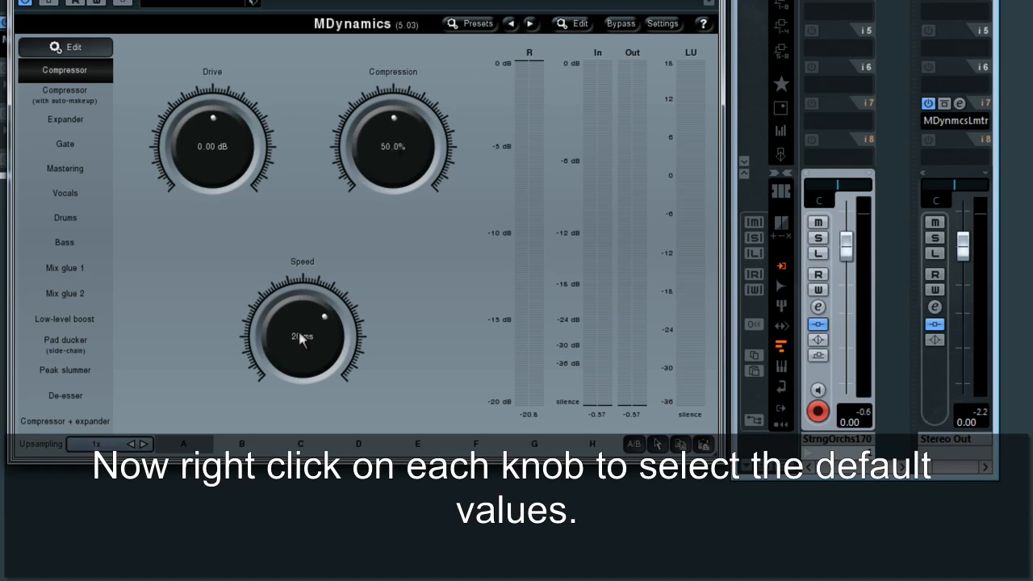
{"action": "key", "text": "space"}
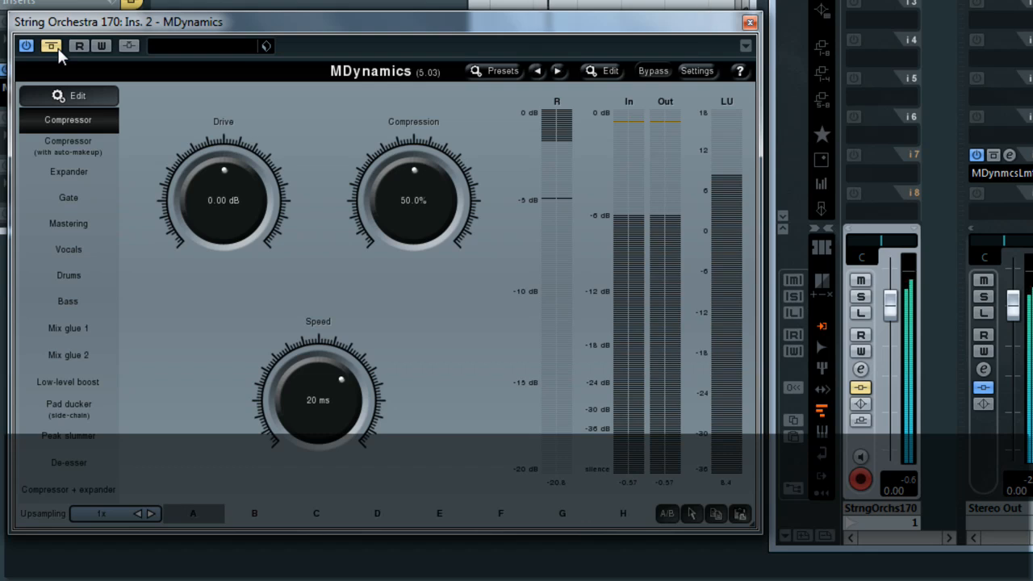
{"action": "left_click", "coordinate": [57, 48]}
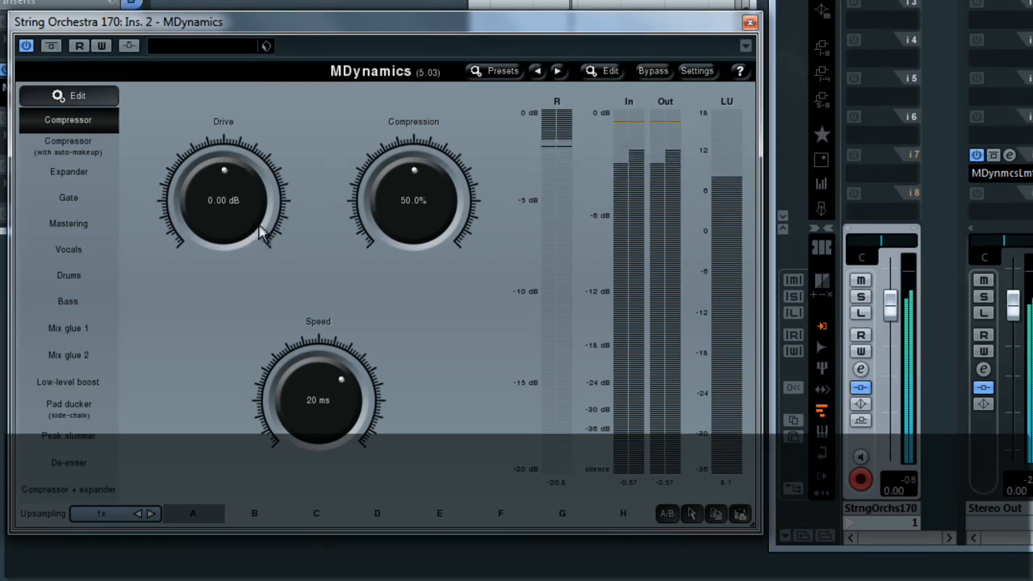
Try higher Compression and Drive settings by ear during playback, resetting each knob to its default after trying it.
{"action": "left_click_drag", "start_coordinate": [421, 222], "coordinate": [421, 206]}
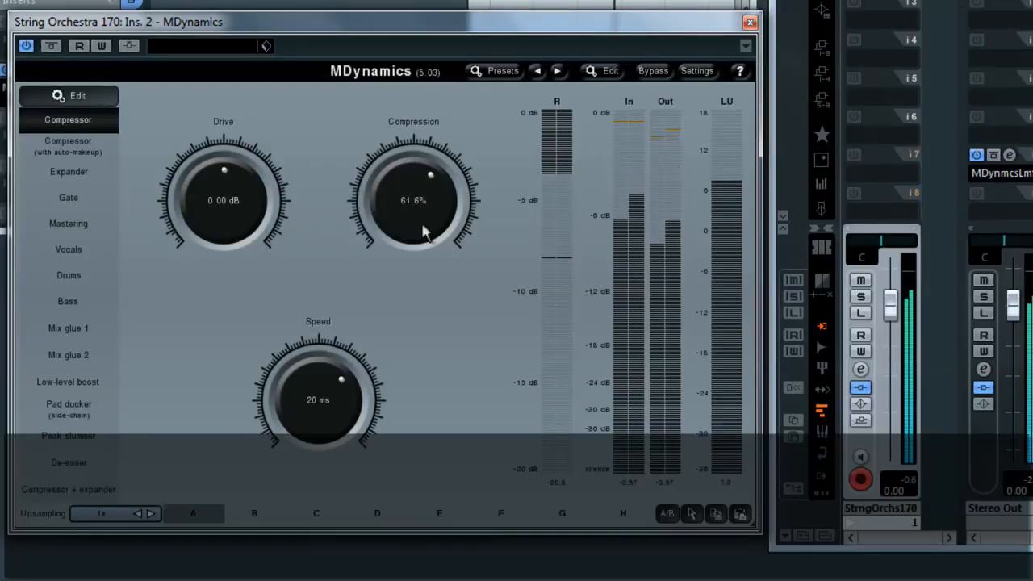
{"action": "mouse_move", "coordinate": [421, 222]}
{"action": "left_mouse_down"}
{"action": "mouse_move", "coordinate": [422, 251]}
{"action": "mouse_move", "coordinate": [421, 210]}
{"action": "mouse_move", "coordinate": [421, 221]}
{"action": "left_mouse_up"}
{"action": "double_click", "coordinate": [422, 221]}
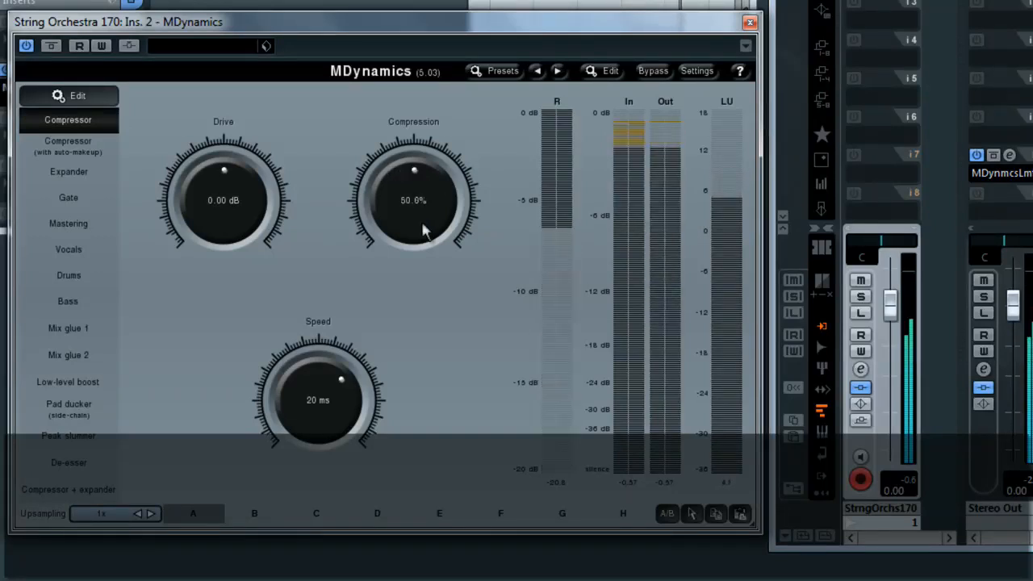
{"action": "left_click_drag", "start_coordinate": [267, 226], "coordinate": [228, 201]}
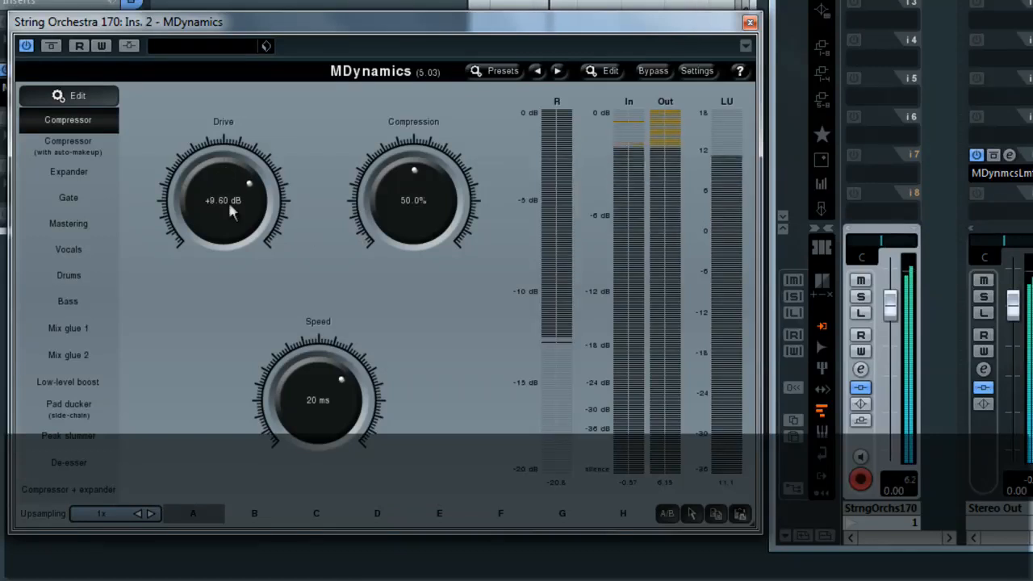
{"action": "double_click", "coordinate": [228, 201]}
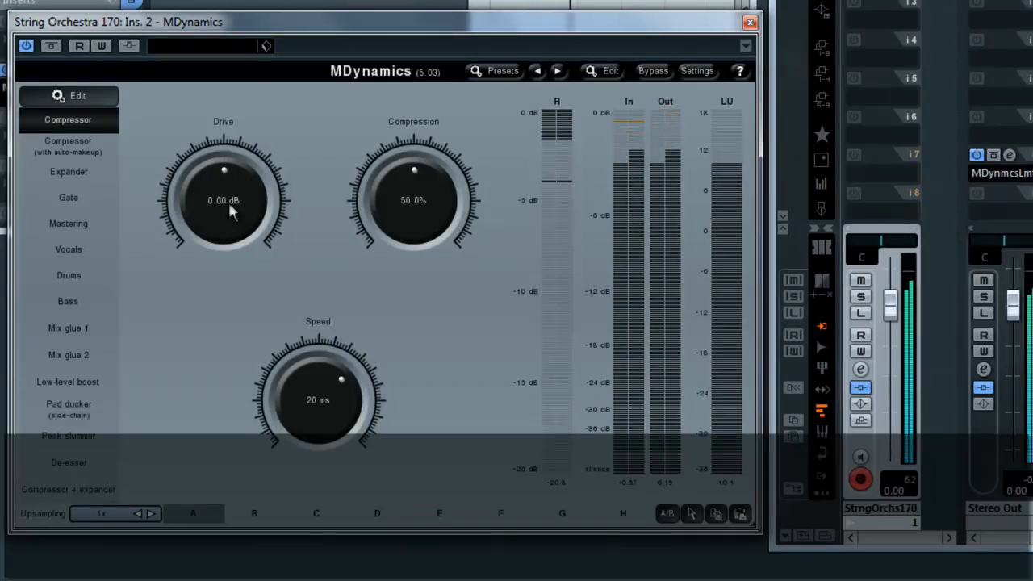
On the edit screen, make the fourth multiparameter learn the Dry/wet parameter from 0% to 100%.
{"action": "left_click", "coordinate": [615, 72]}
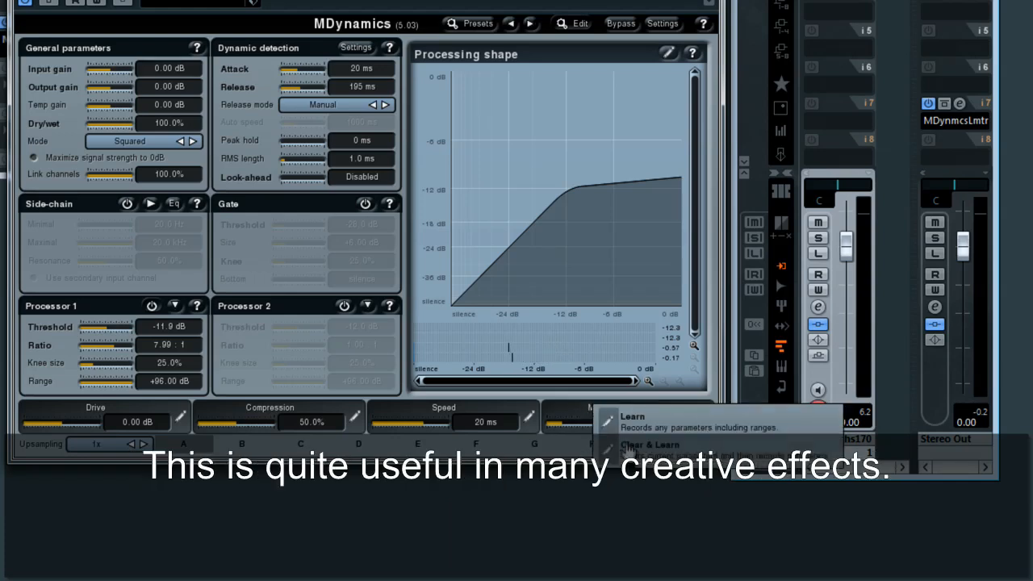
{"action": "left_click", "coordinate": [596, 409]}
{"action": "left_click_drag", "start_coordinate": [127, 123], "coordinate": [155, 126]}
{"action": "left_click", "coordinate": [622, 408]}
In the fourth multiparameter's settings, name it TEST and use Trigger mode with a 2000 ms switch time.
{"action": "left_click", "coordinate": [622, 409]}
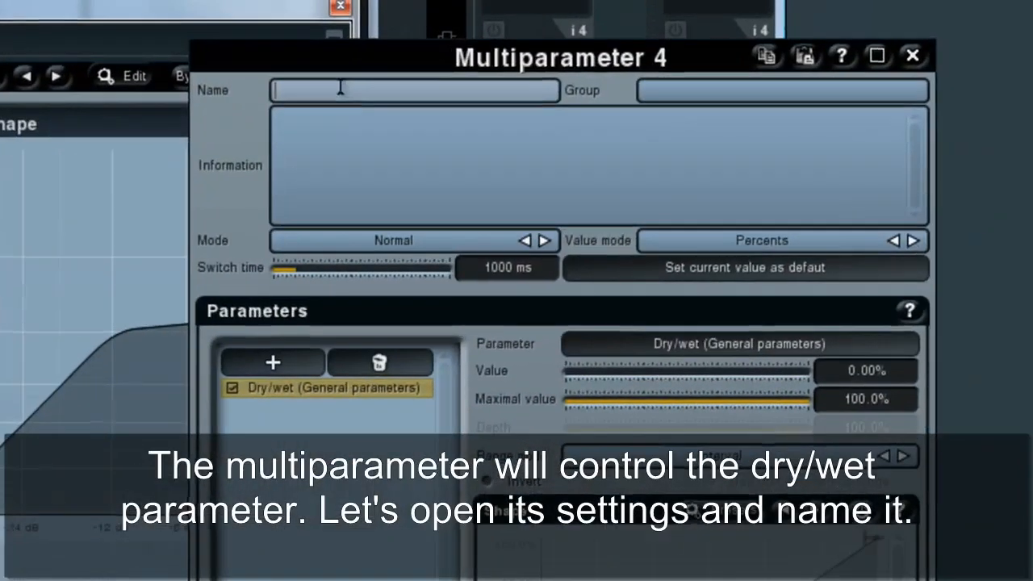
{"action": "left_click", "coordinate": [714, 31]}
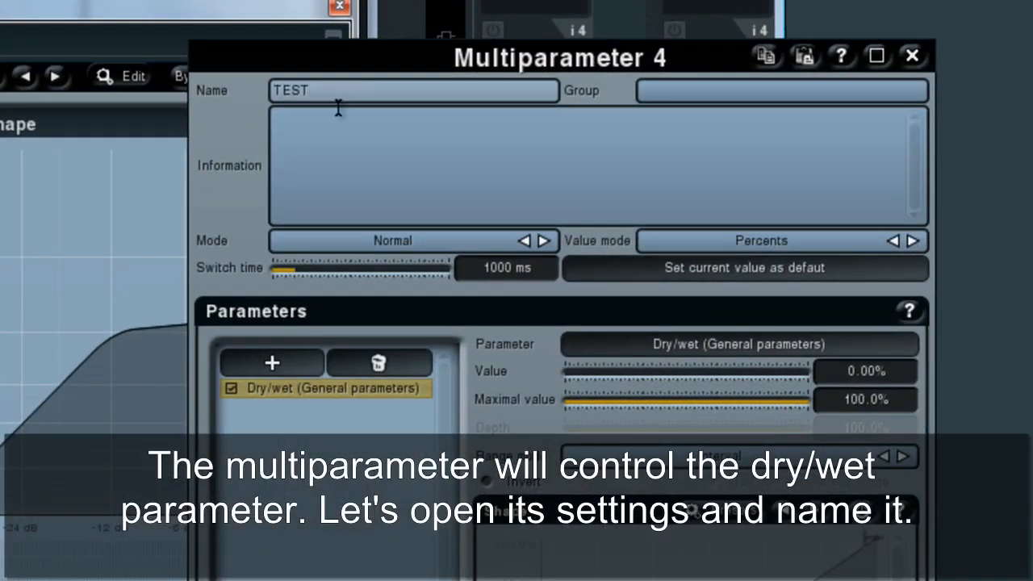
{"action": "left_click", "coordinate": [409, 243]}
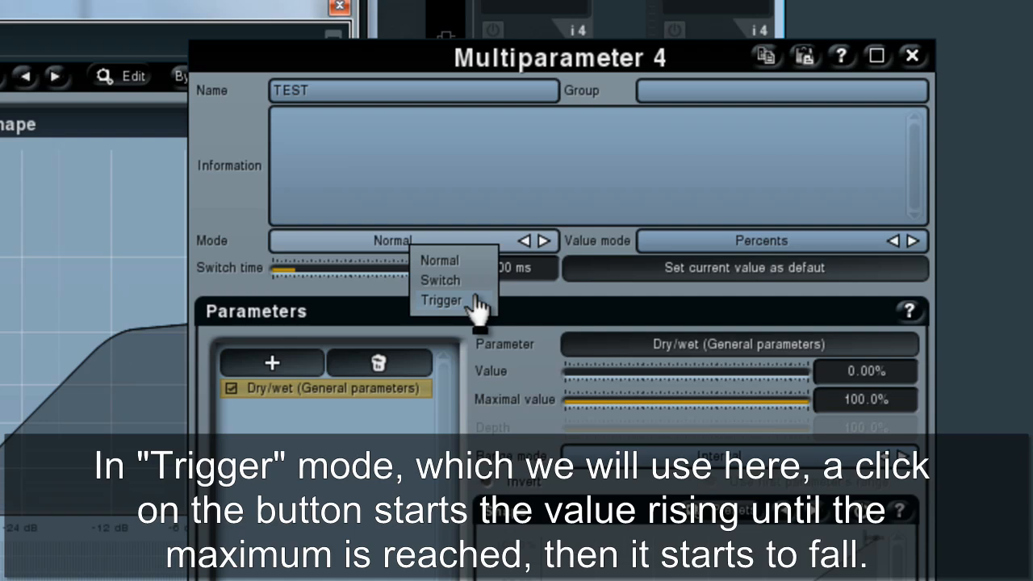
{"action": "left_click", "coordinate": [475, 301]}
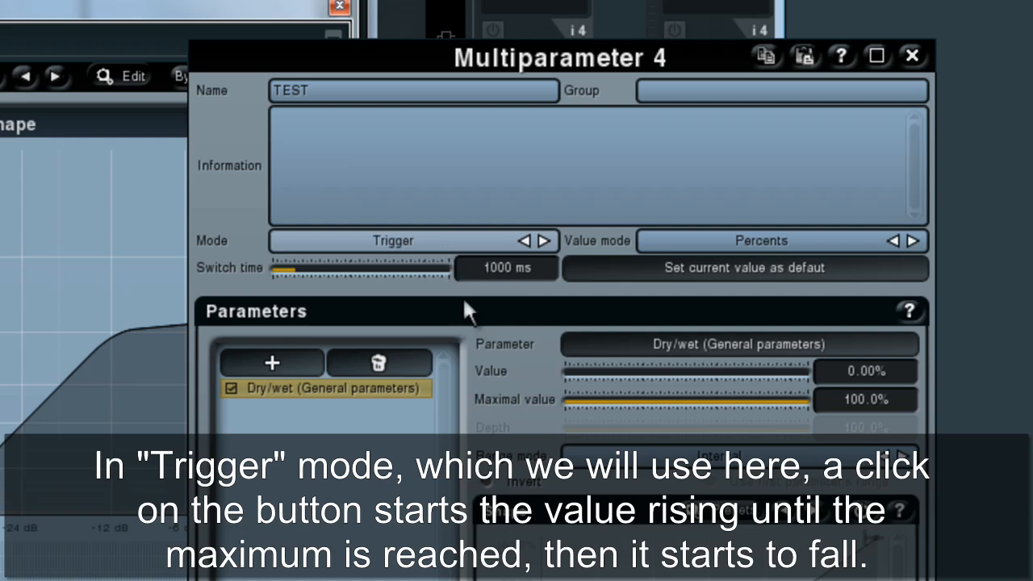
{"action": "double_click", "coordinate": [510, 274]}
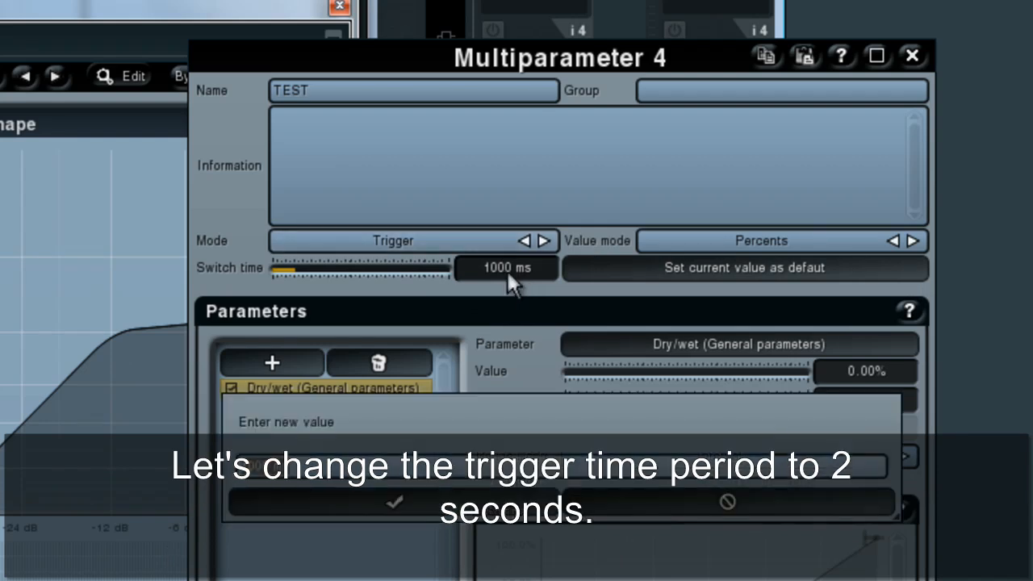
{"action": "type", "text": "2000"}
{"action": "key", "text": "Return"}
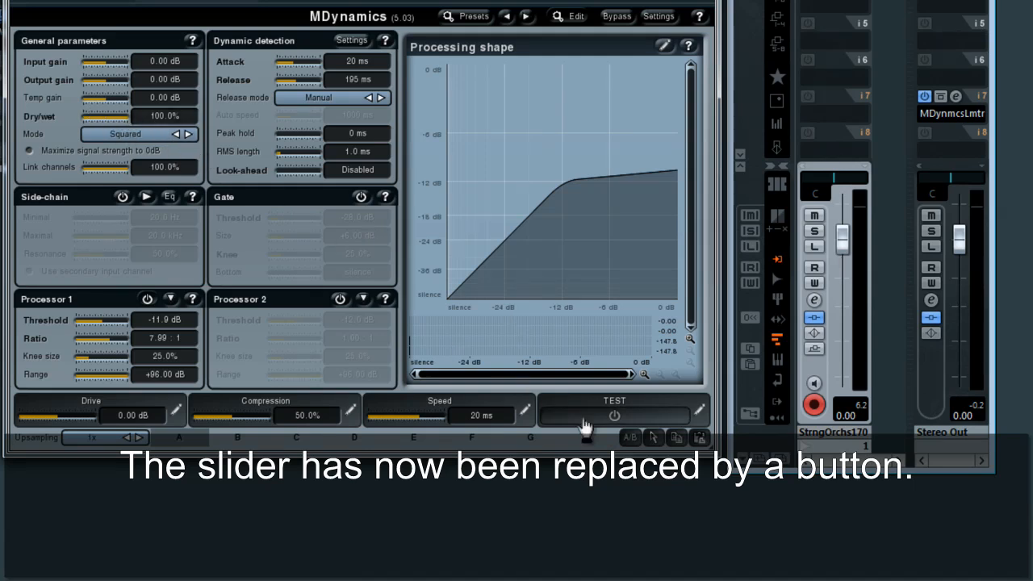
Trigger TEST on the edit screen, and try it again on the easy screen while the track plays.
{"action": "left_click", "coordinate": [585, 426]}
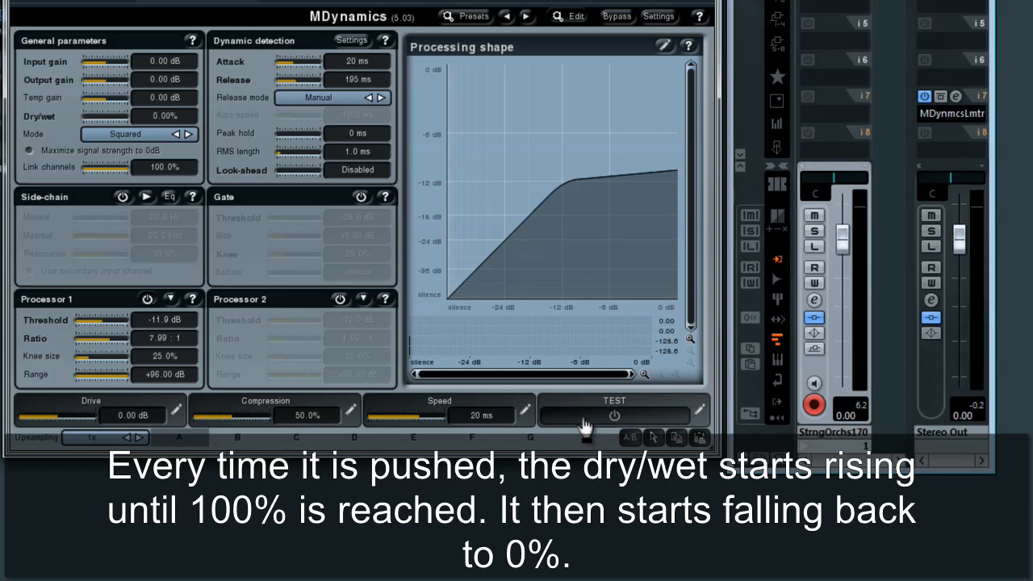
{"action": "left_click", "coordinate": [572, 19]}
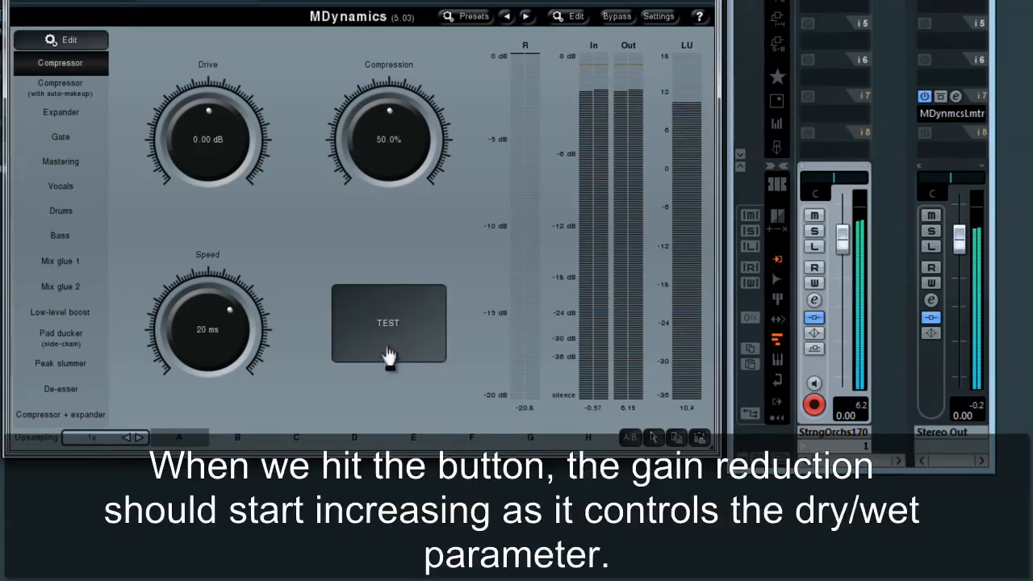
{"action": "left_click", "coordinate": [364, 346]}
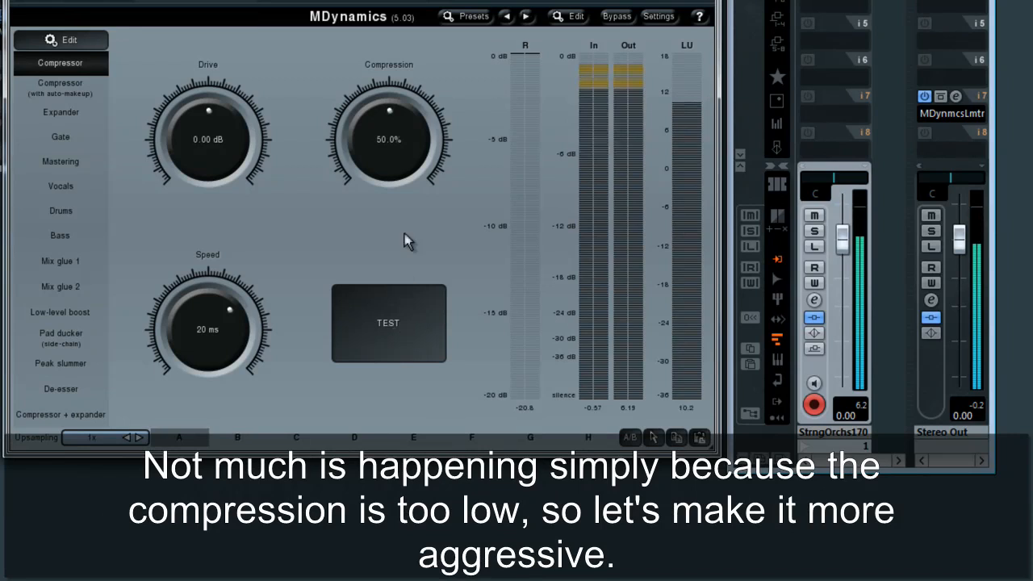
Raise Compression to about 76.4% and trigger TEST repeatedly to check its effect on the gain reduction.
{"action": "left_click_drag", "start_coordinate": [391, 145], "coordinate": [391, 146]}
{"action": "left_click", "coordinate": [381, 335]}
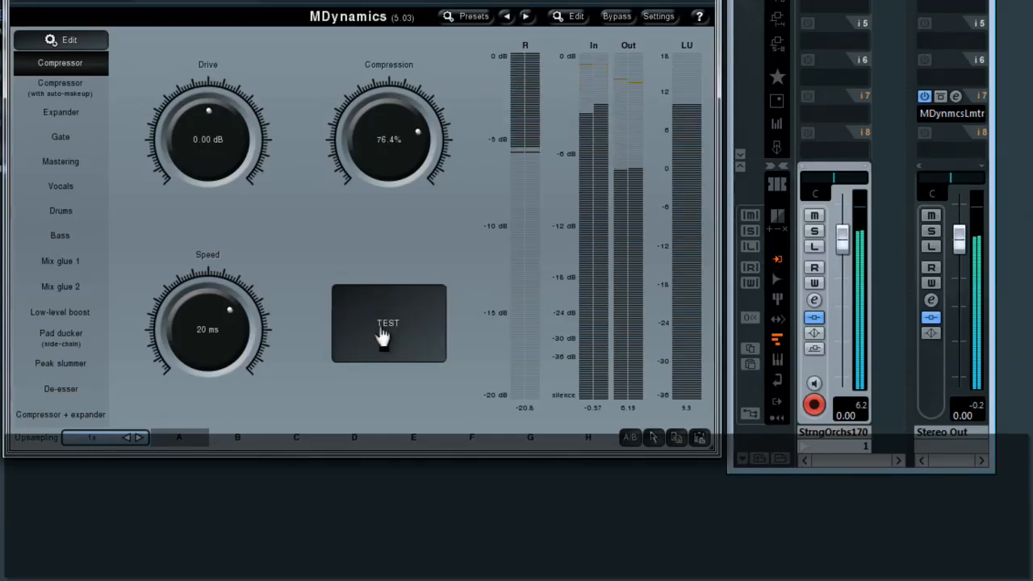
{"action": "left_click", "coordinate": [382, 329]}
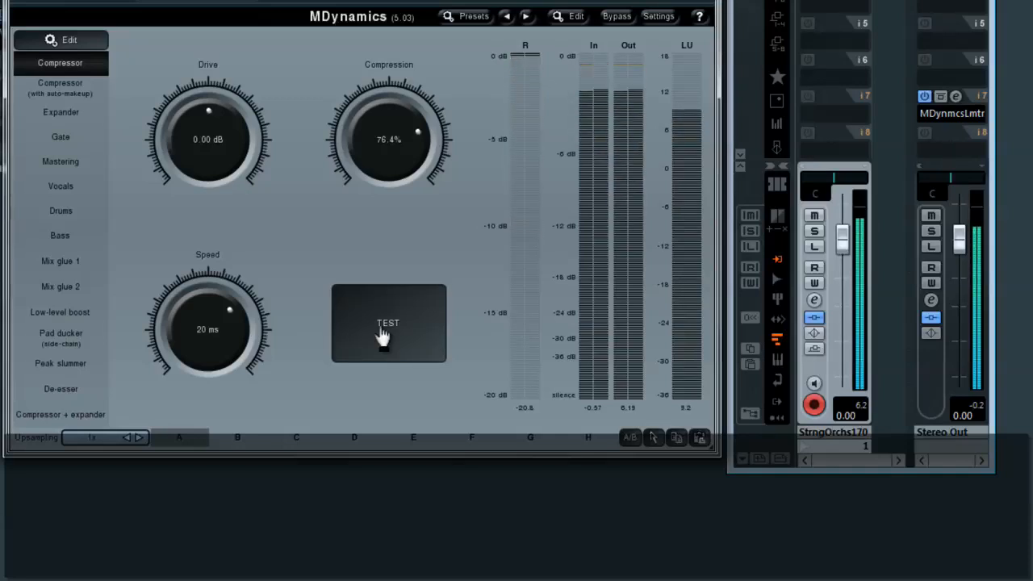
{"action": "left_click", "coordinate": [384, 335]}
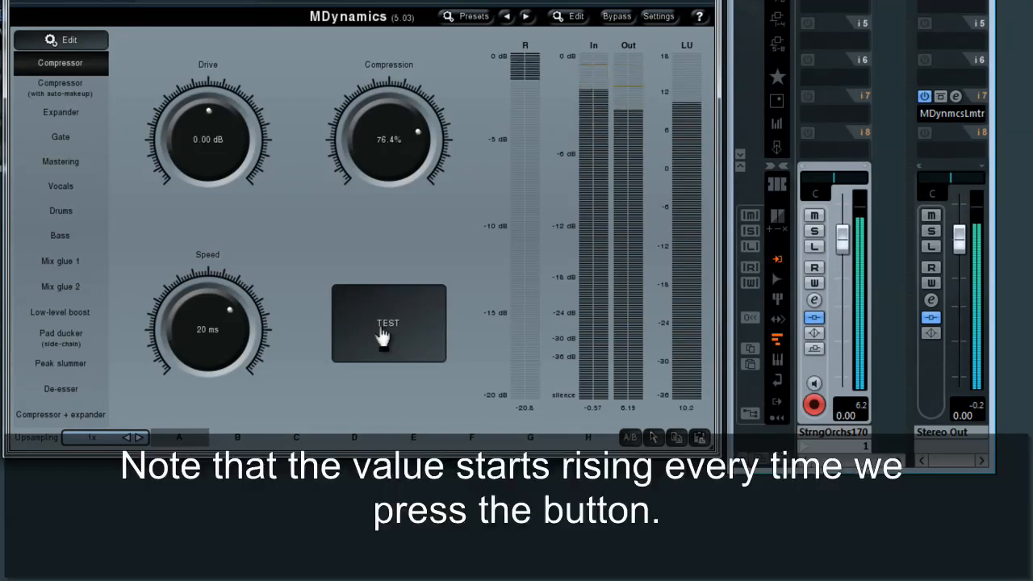
{"action": "left_click", "coordinate": [383, 335]}
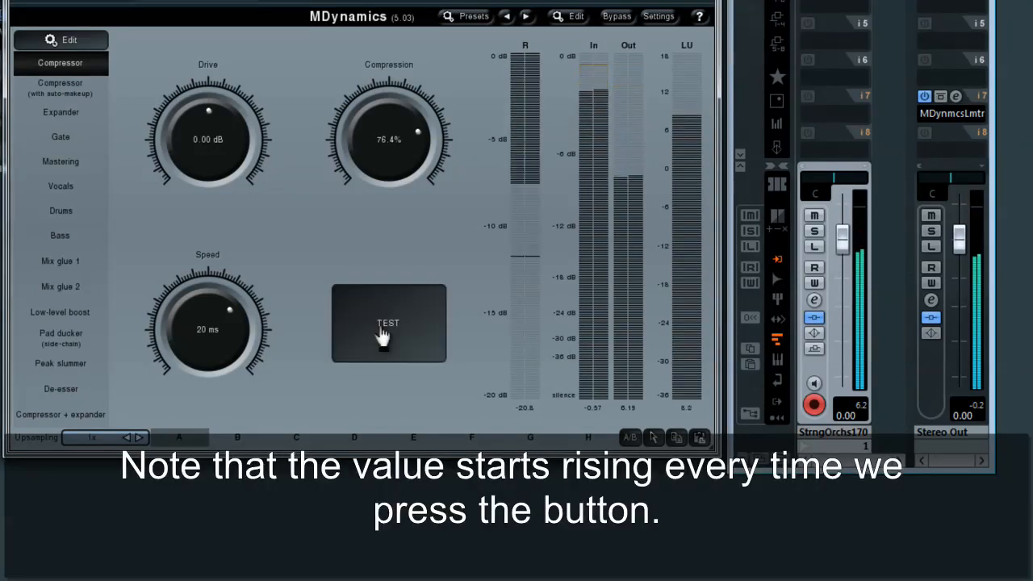
{"action": "left_click", "coordinate": [383, 335]}
{"action": "left_click", "coordinate": [383, 335]}
{"action": "left_click", "coordinate": [383, 335]}
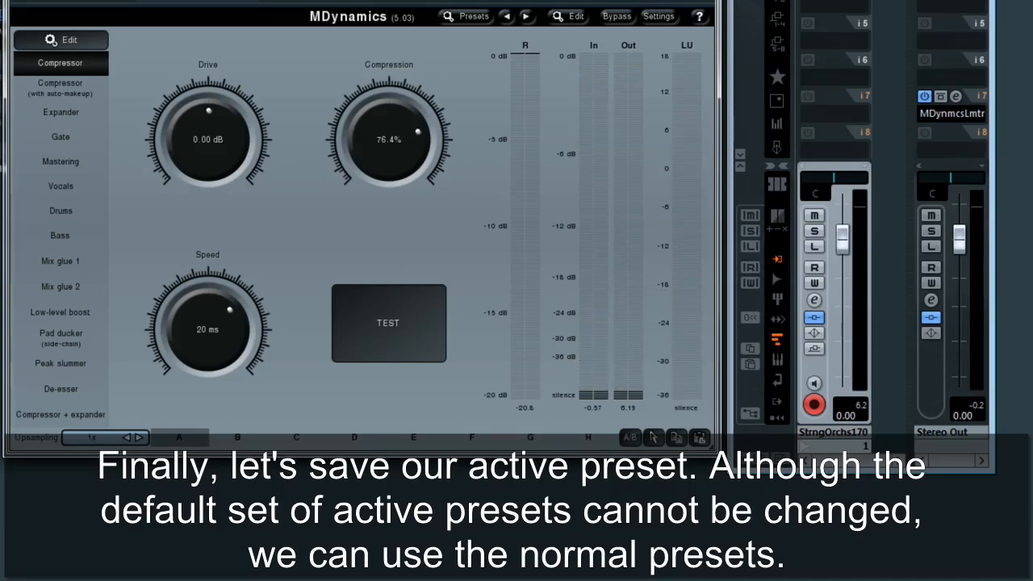
Save the current settings as a new preset named TEST.
{"action": "left_click", "coordinate": [466, 20]}
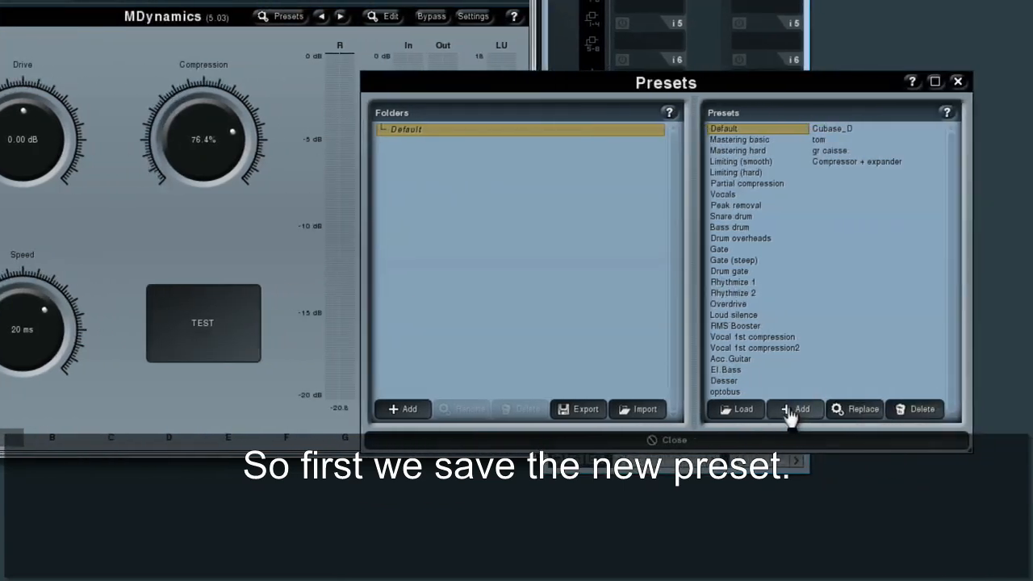
{"action": "left_click", "coordinate": [980, 411]}
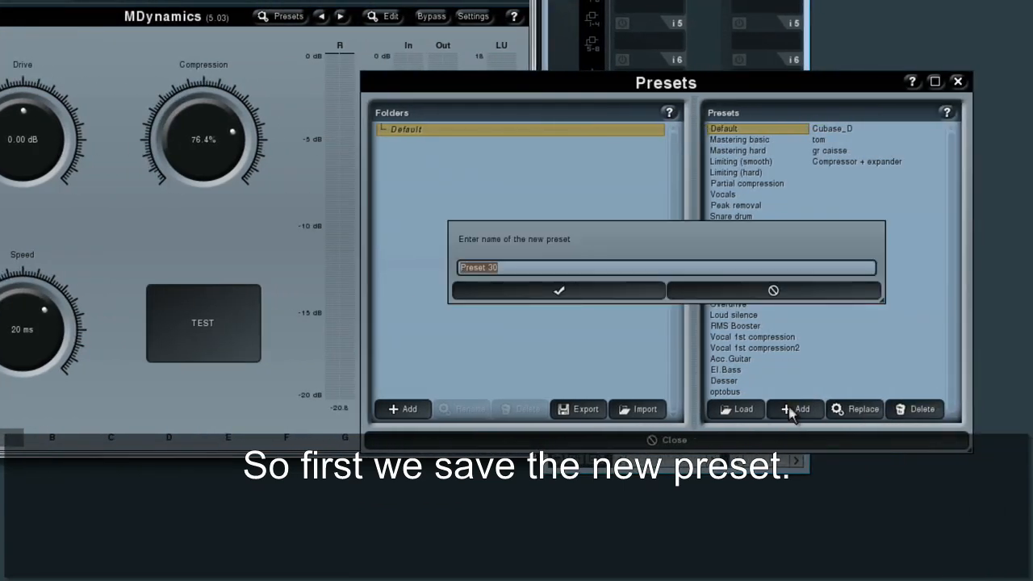
{"action": "type", "text": "TEST"}
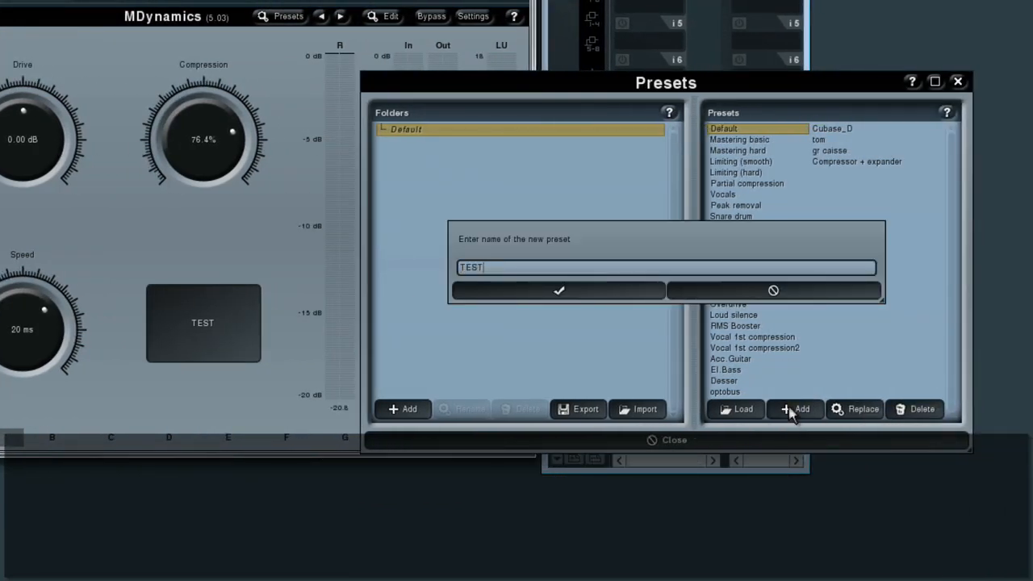
{"action": "key", "text": "Return"}
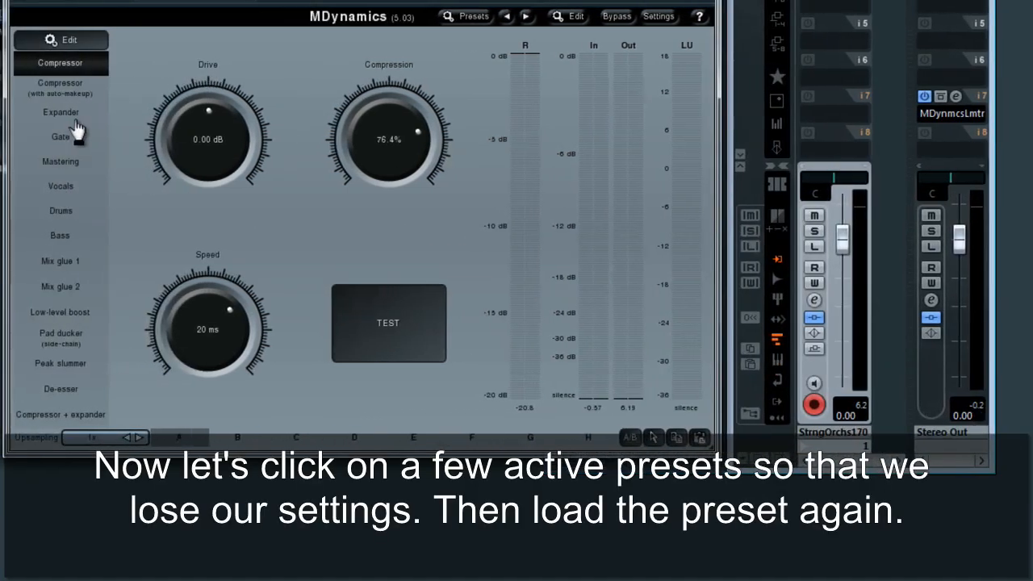
Switch through several built-in active presets from Expander to Peak slummer and finish on Compressor, discarding the custom settings.
{"action": "left_click", "coordinate": [77, 117]}
{"action": "left_click", "coordinate": [71, 164]}
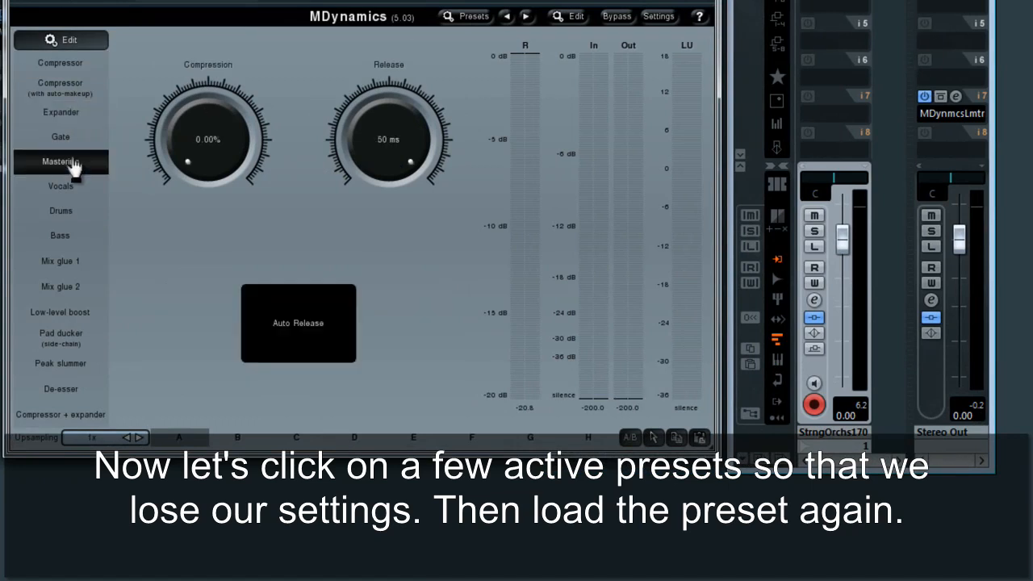
{"action": "left_click", "coordinate": [68, 236]}
{"action": "left_click", "coordinate": [64, 286]}
{"action": "left_click", "coordinate": [67, 337]}
{"action": "left_click", "coordinate": [62, 365]}
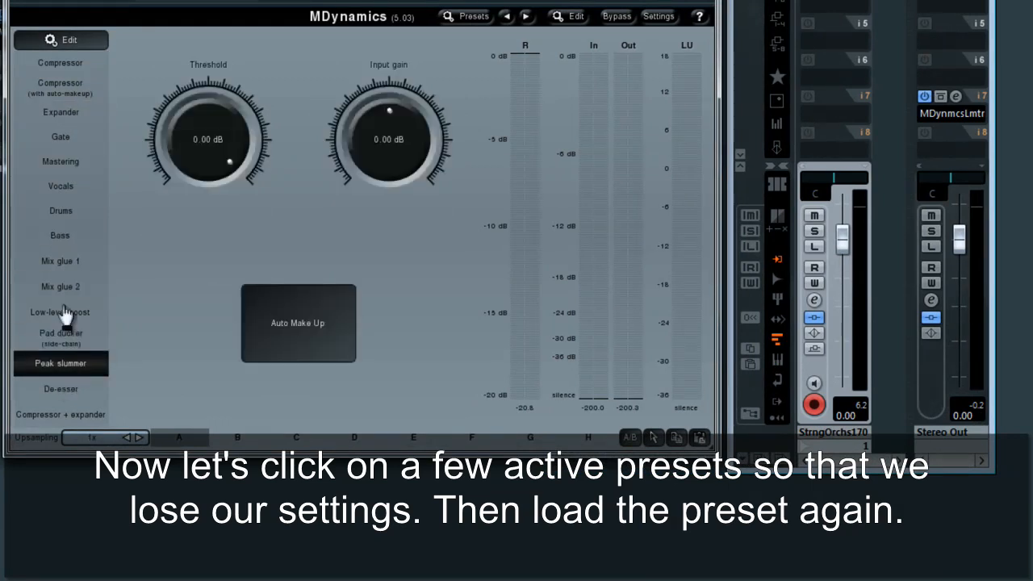
{"action": "left_click", "coordinate": [70, 71]}
Load the saved TEST preset and trigger its TEST button while the track plays.
{"action": "left_click", "coordinate": [470, 19]}
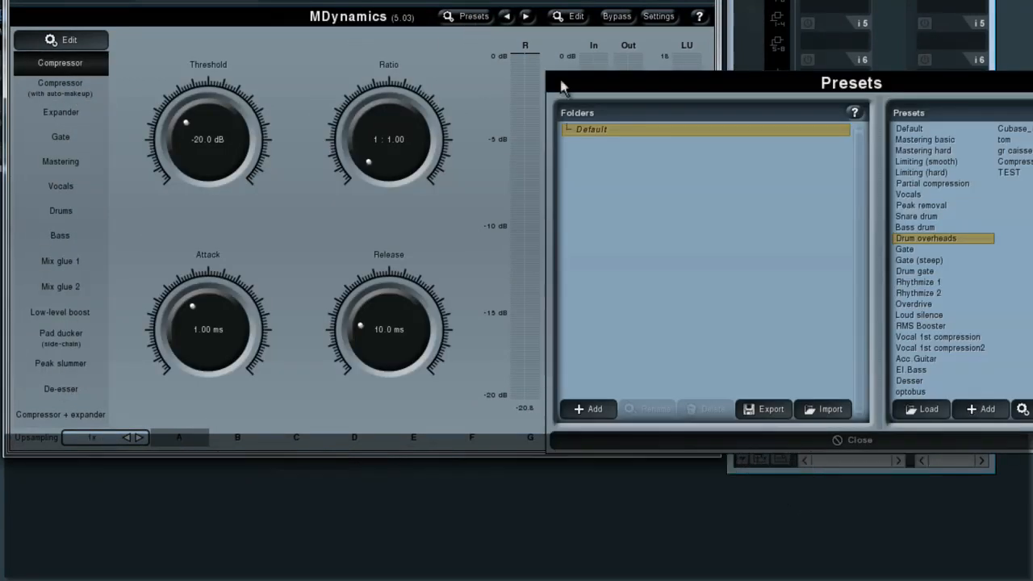
{"action": "left_click", "coordinate": [1013, 173]}
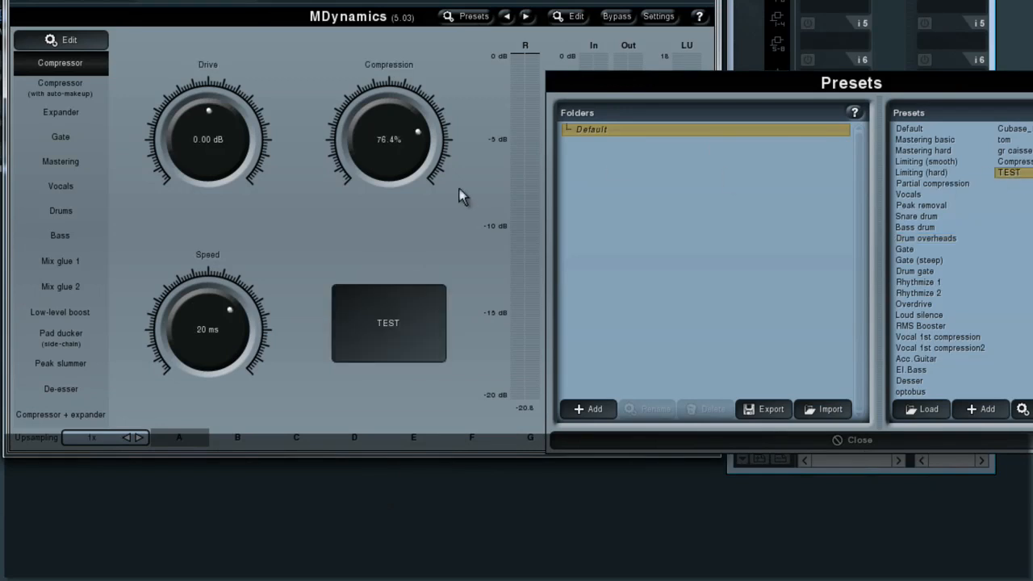
{"action": "left_click", "coordinate": [399, 203]}
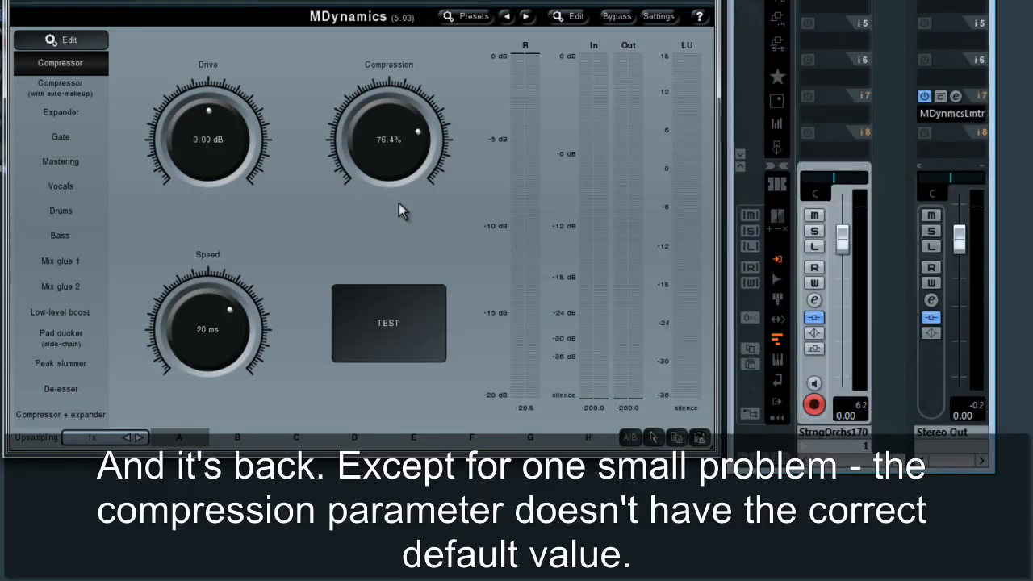
{"action": "key", "text": "space"}
{"action": "left_click", "coordinate": [411, 321]}
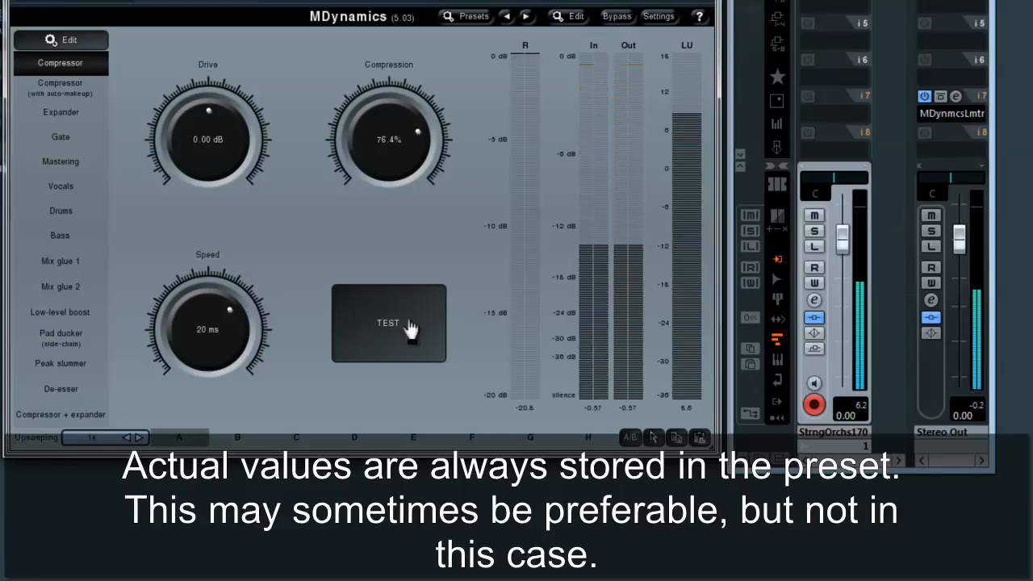
Reset Compression to its 50% default and replace the saved TEST preset with these settings.
{"action": "double_click", "coordinate": [404, 138]}
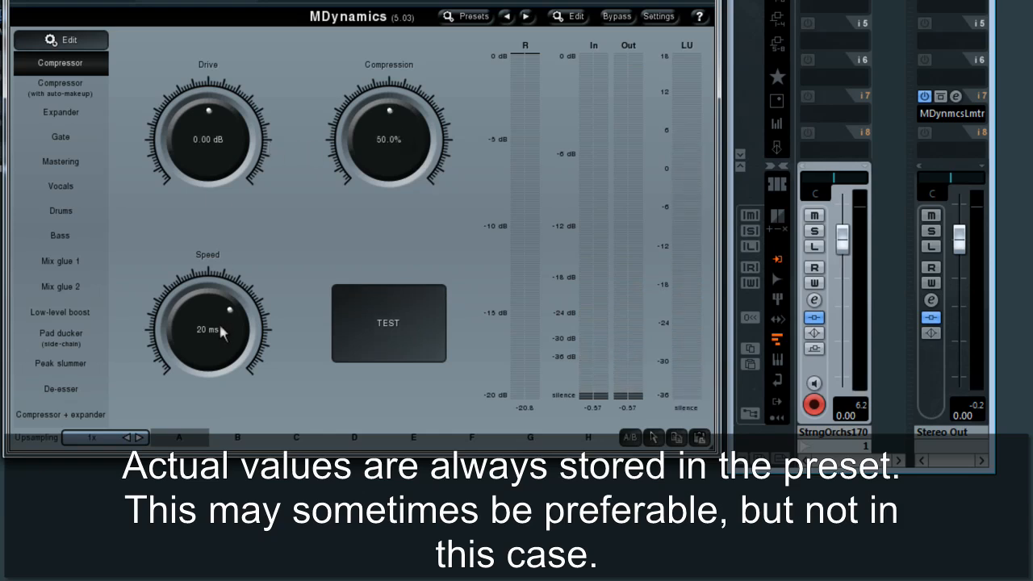
{"action": "left_click", "coordinate": [468, 16]}
{"action": "left_click", "coordinate": [876, 412]}
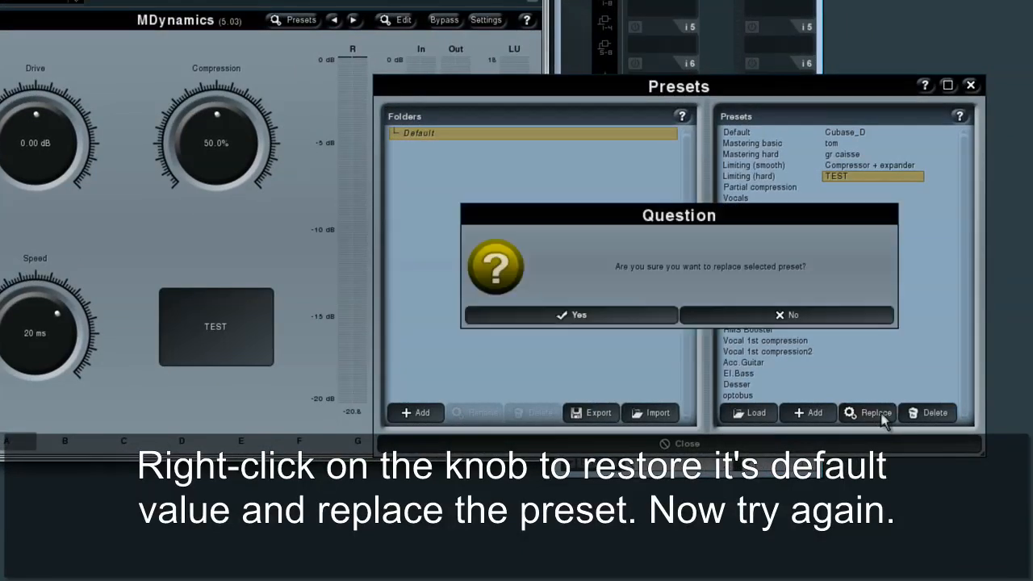
{"action": "left_click", "coordinate": [602, 315]}
Switch to the Bass and Peak slummer active presets, and reload the TEST preset to check its restored settings.
{"action": "left_click", "coordinate": [40, 248]}
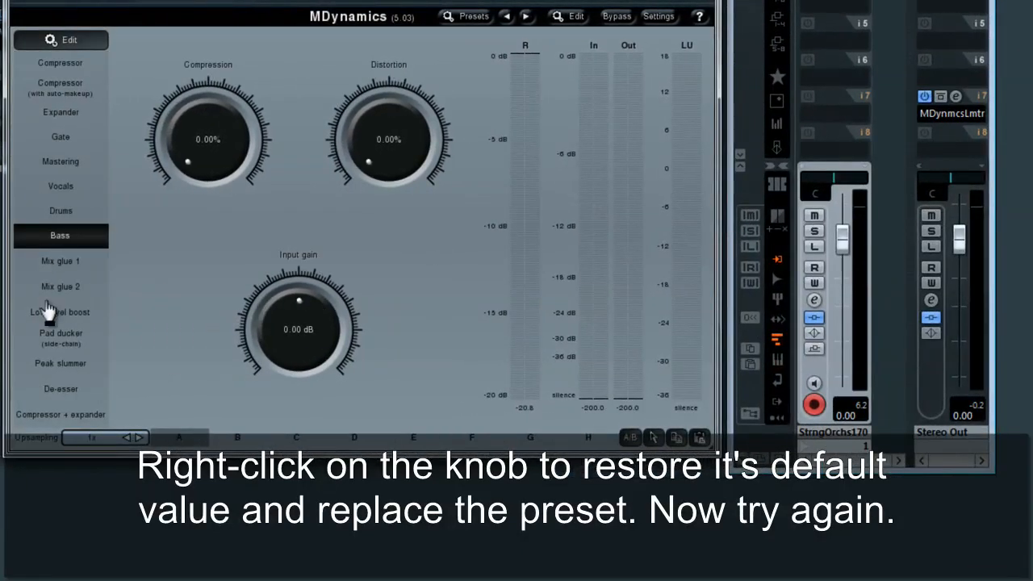
{"action": "left_click", "coordinate": [50, 361]}
{"action": "left_click", "coordinate": [476, 16]}
{"action": "double_click", "coordinate": [1015, 175]}
{"action": "left_click", "coordinate": [860, 440]}
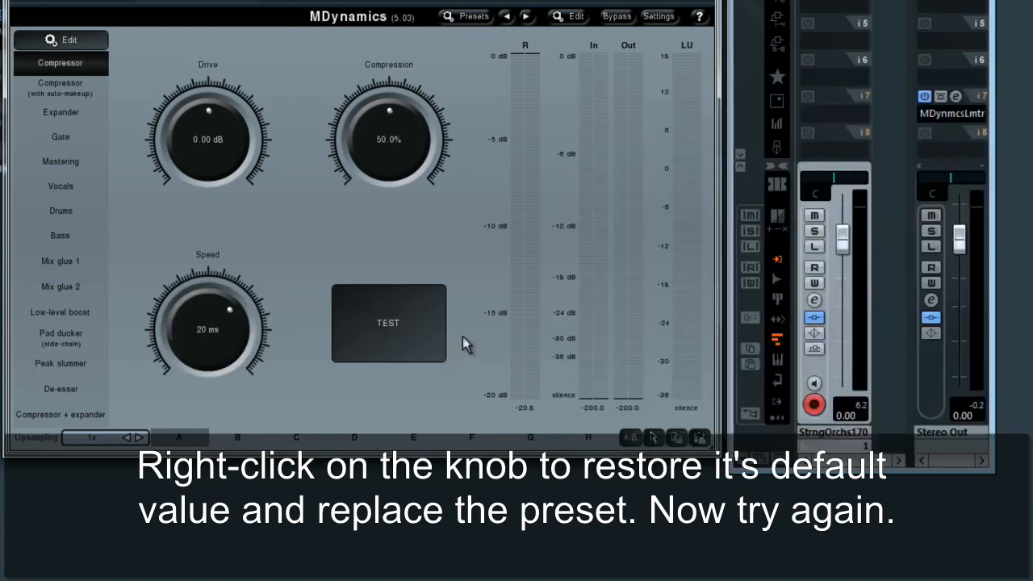